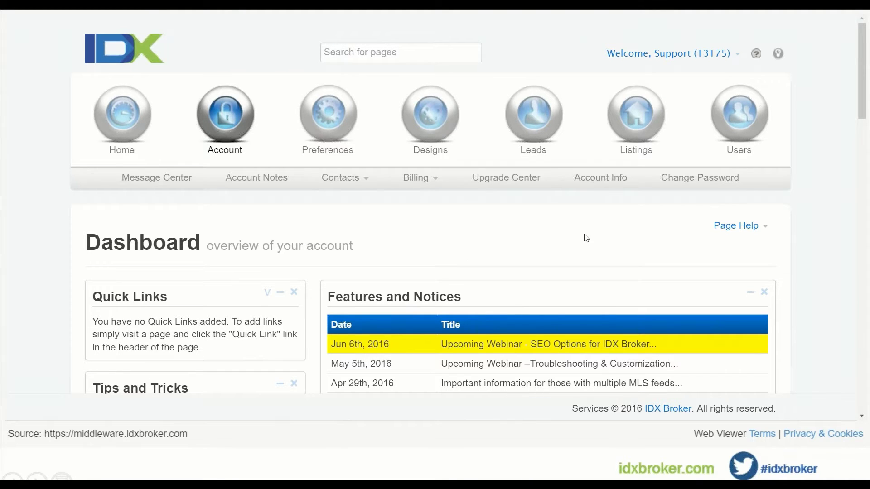
Step: Enable a custom domain in the account information and enter search as its prefix
left_click(598, 178)
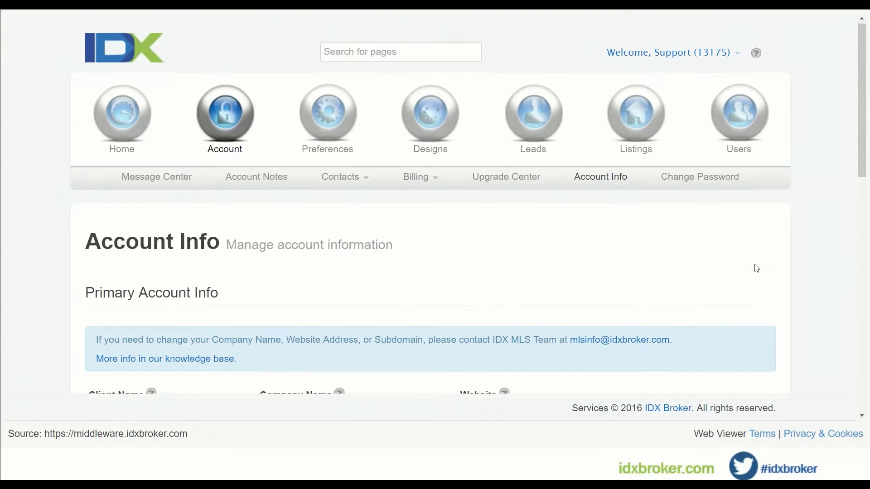
scroll(757, 268, "down", 5)
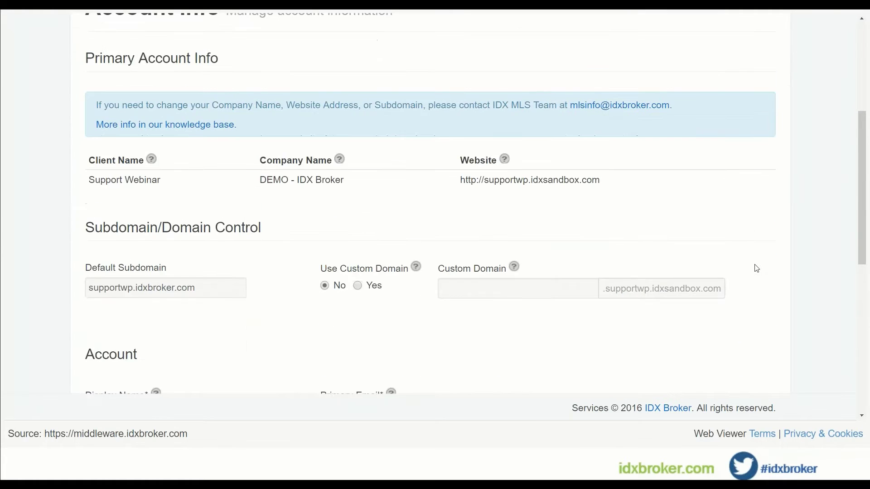
scroll(757, 269, "down", 1)
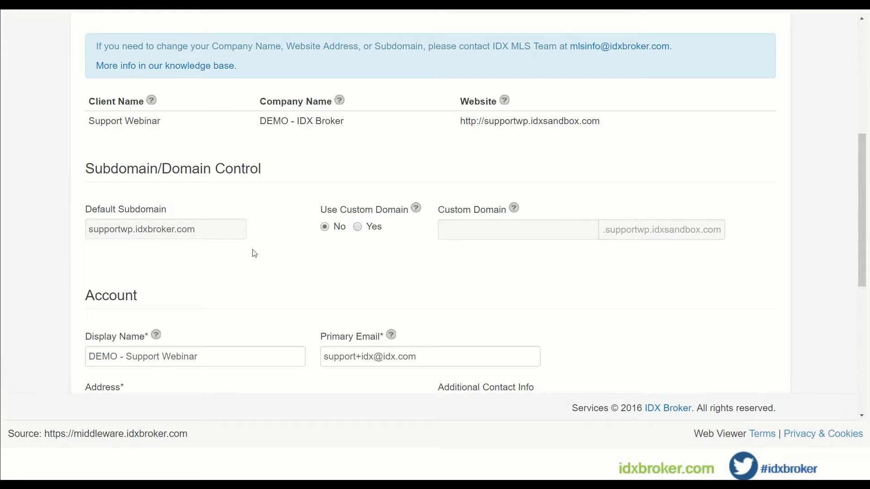
left_click(359, 229)
left_click(473, 234)
type("search")
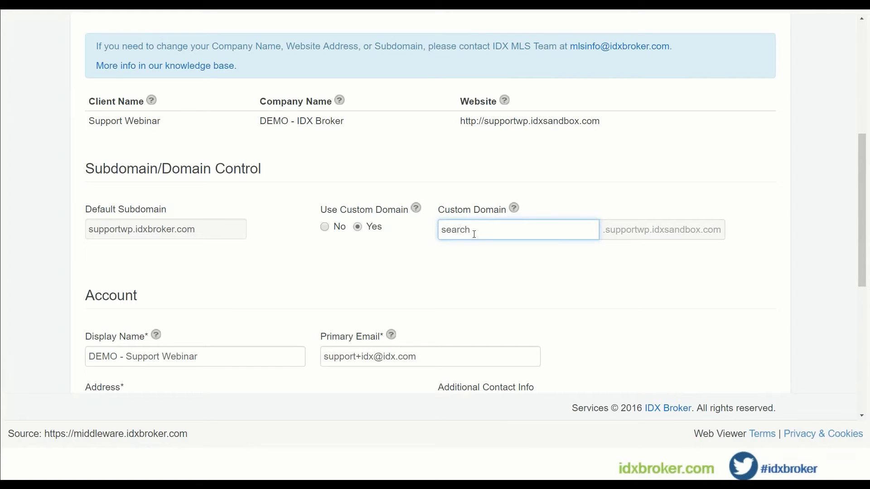
key("Tab")
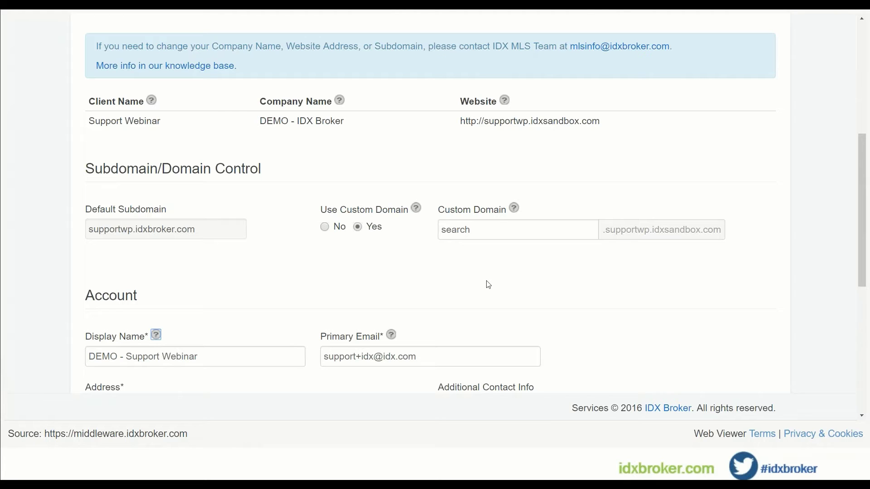
scroll(489, 285, "down", 1)
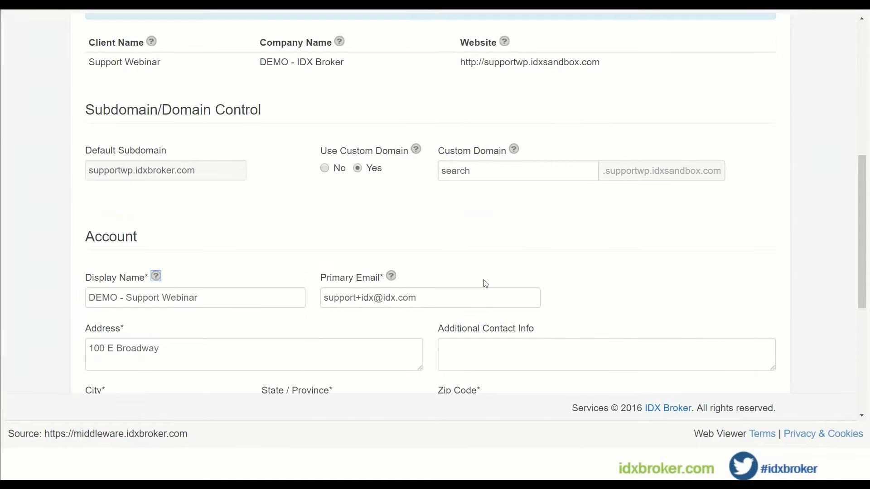
scroll(484, 284, "up", 1)
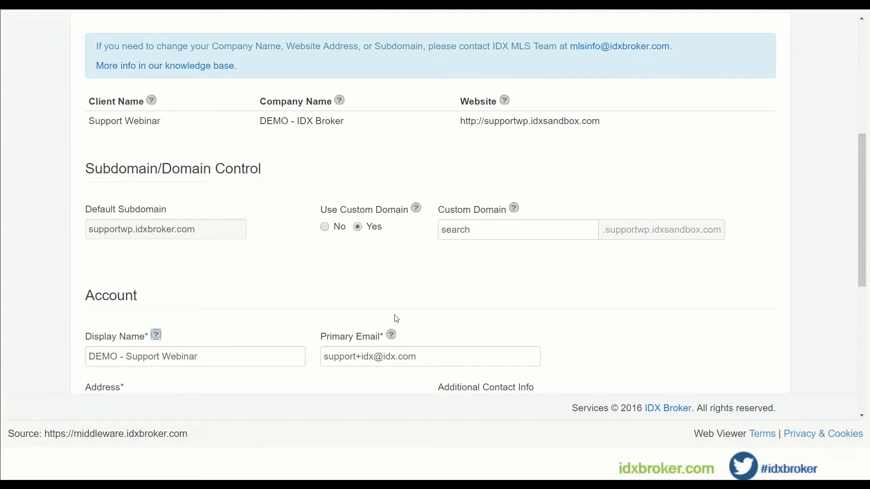
scroll(396, 319, "up", 1)
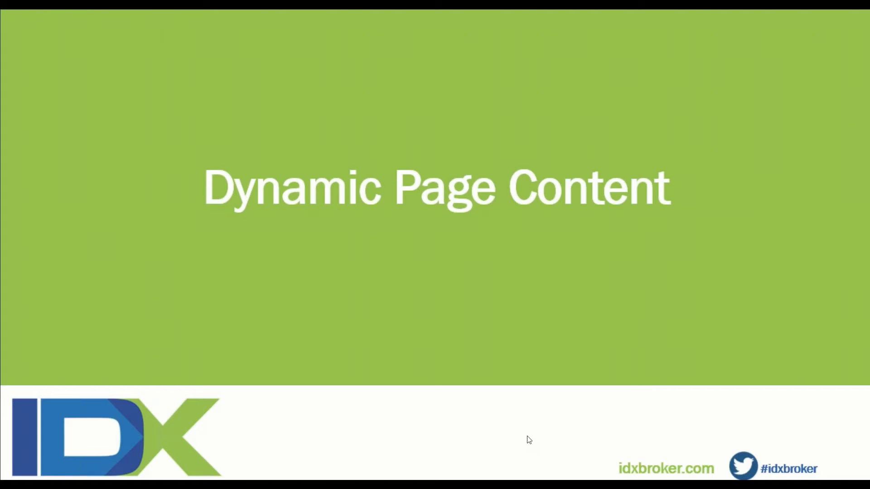
Step: Open the list of design pages
key("Right")
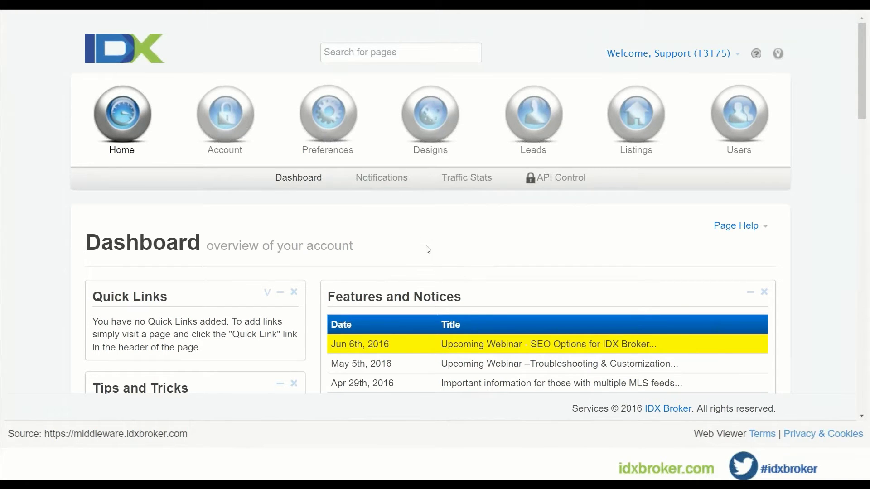
left_click(424, 108)
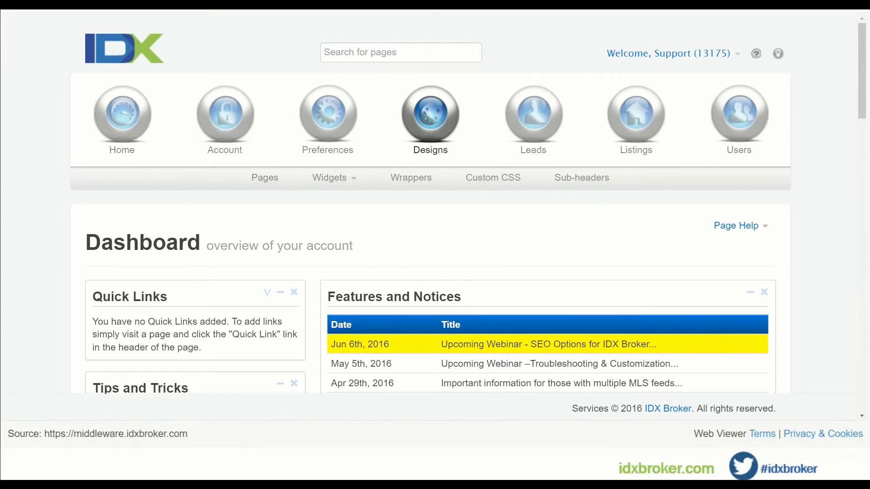
left_click(270, 186)
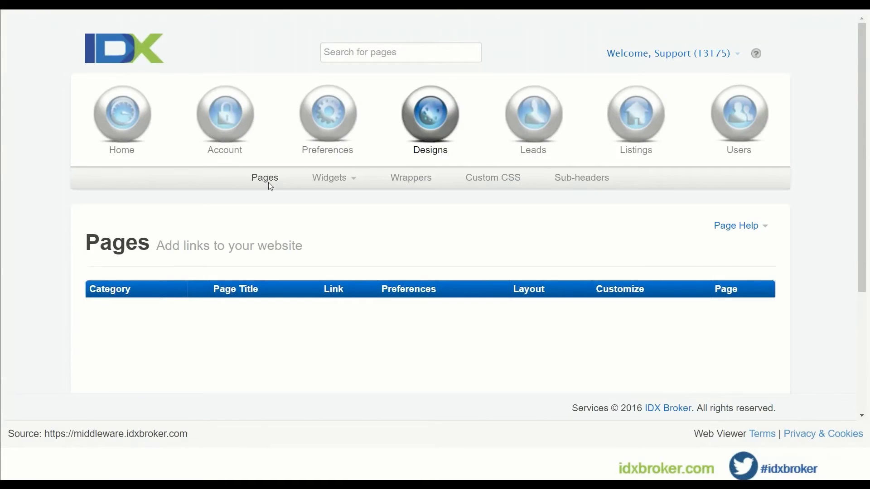
scroll(296, 220, "down", 2)
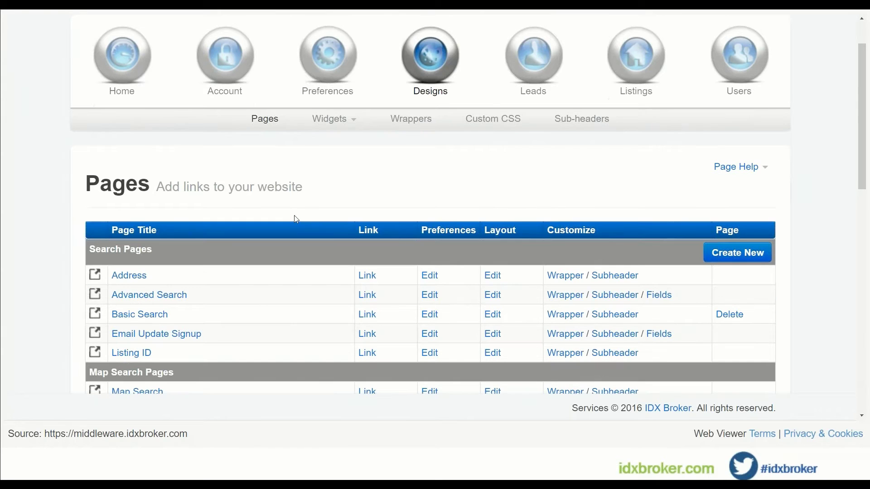
scroll(295, 220, "down", 2)
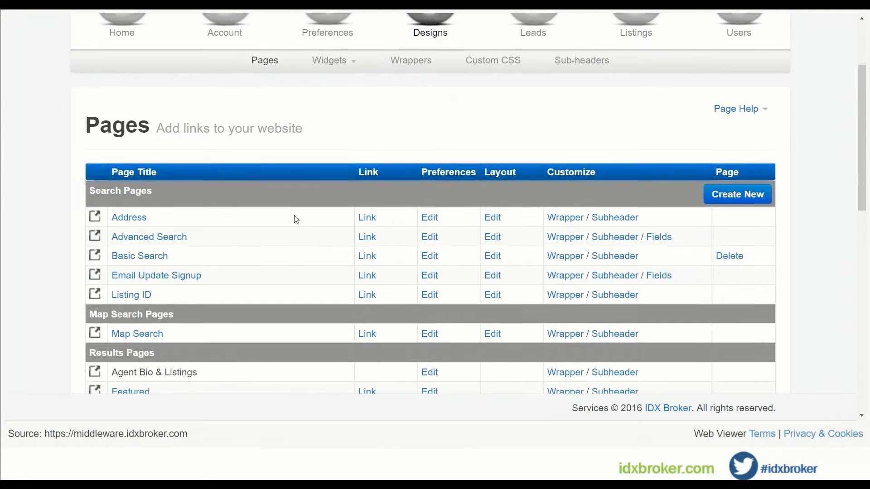
scroll(357, 175, "up", 2)
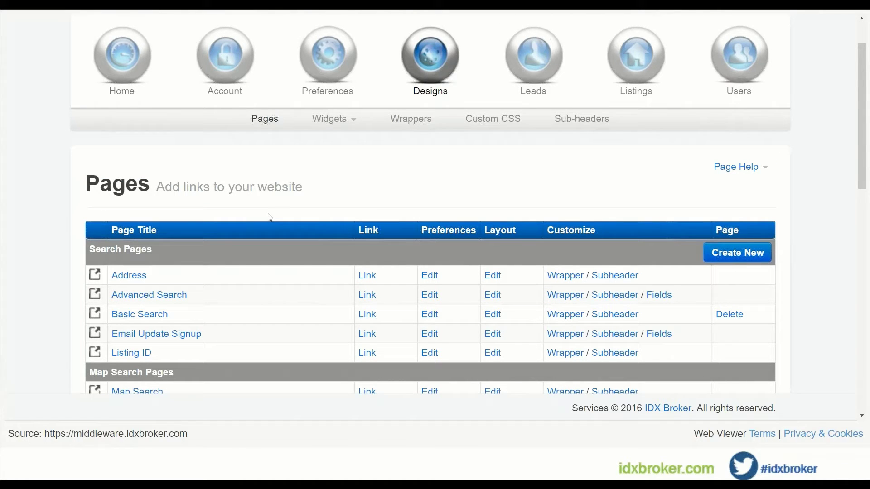
Step: Open the preferences of the Details page and bring up its search engine optimization fields
scroll(277, 217, "down", 1)
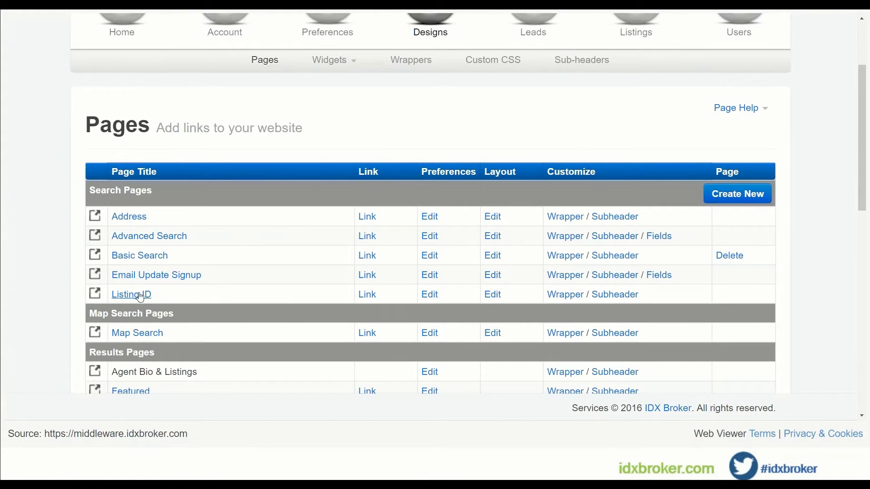
scroll(271, 247, "down", 1)
scroll(228, 221, "down", 1)
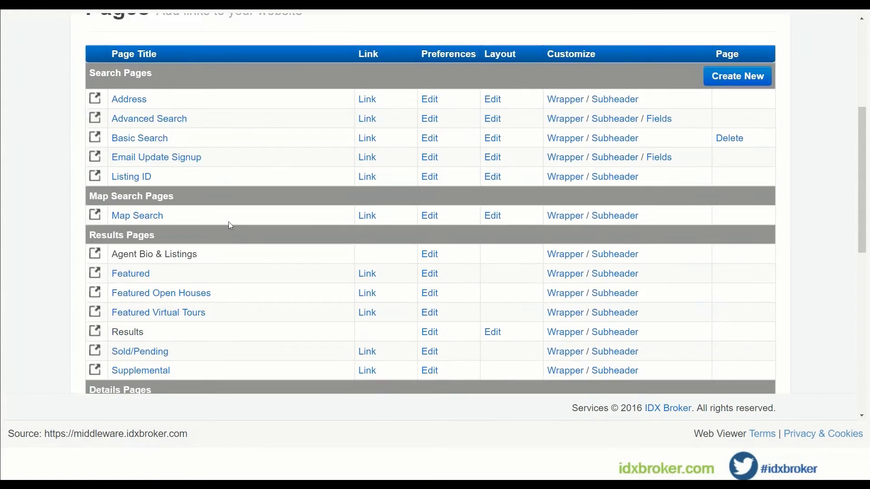
scroll(223, 213, "down", 1)
scroll(257, 208, "down", 1)
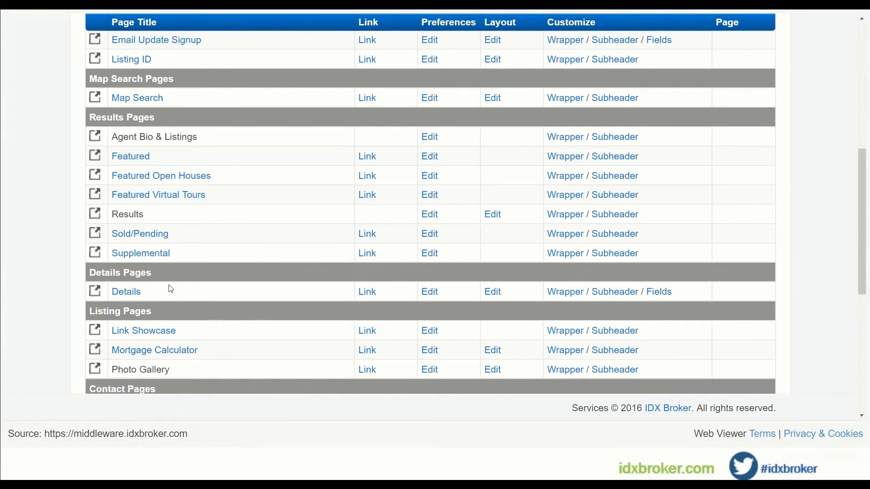
left_click(429, 292)
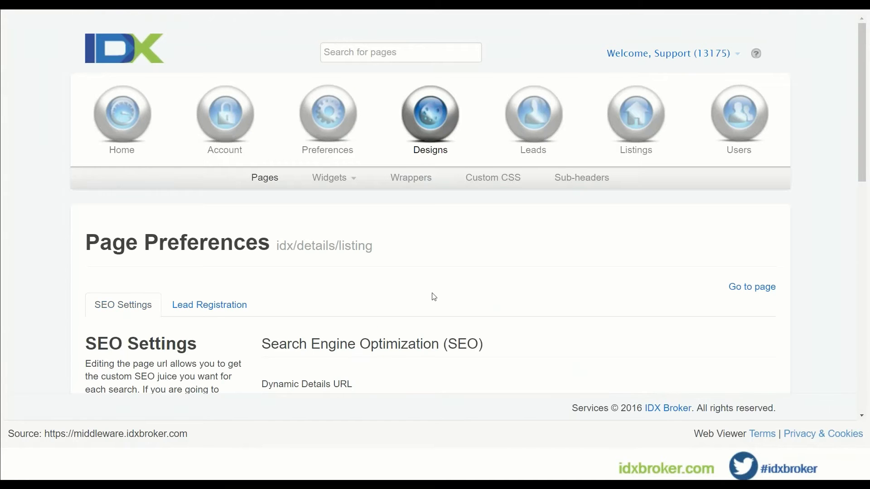
scroll(233, 326, "down", 2)
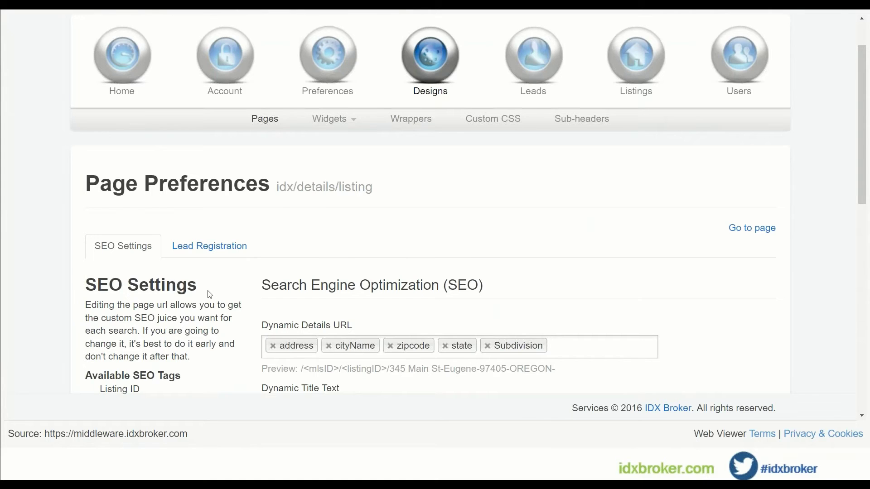
scroll(210, 294, "down", 4)
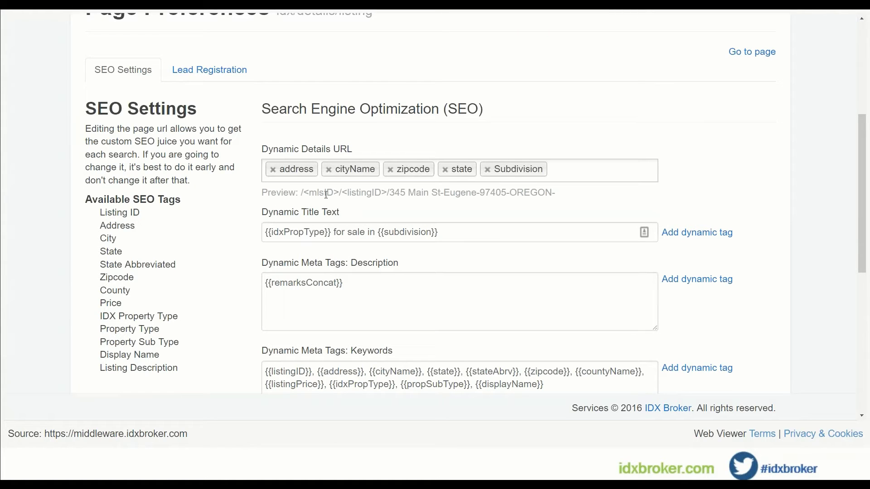
Step: Examine the MLS ID, listing ID and address portions of the Dynamic Details URL preview
left_click_drag(303, 195, 337, 194)
left_click(346, 195)
left_click_drag(342, 193, 387, 195)
left_click(341, 193)
left_click_drag(339, 193, 388, 193)
left_click(391, 194)
left_click_drag(389, 193, 561, 192)
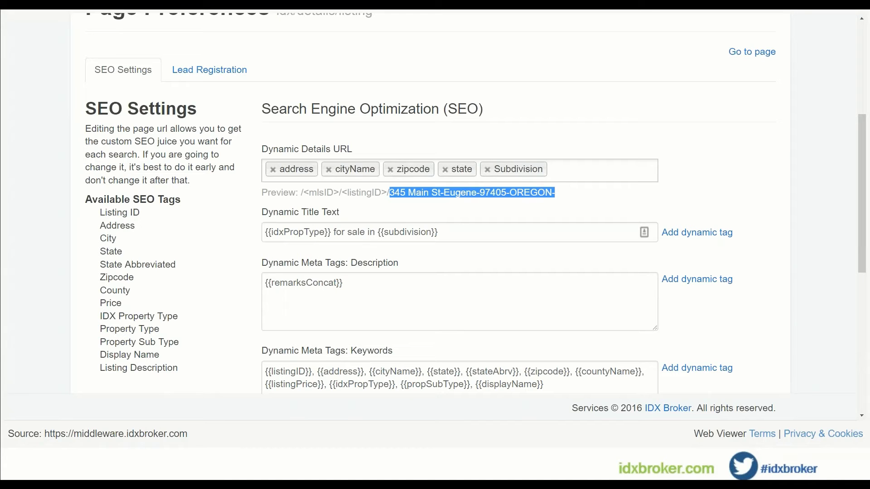
Step: Remove the address tag from the Dynamic Details URL and add it again at the end
left_click(272, 169)
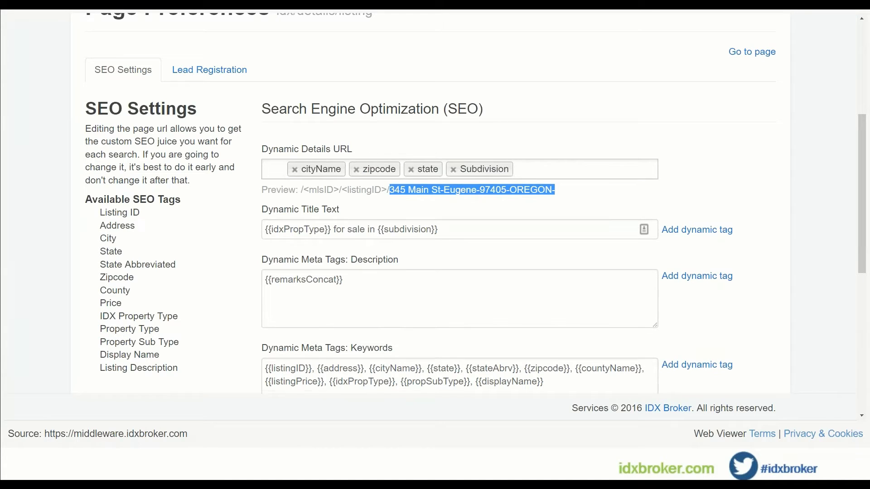
left_click(527, 172)
left_click(552, 214)
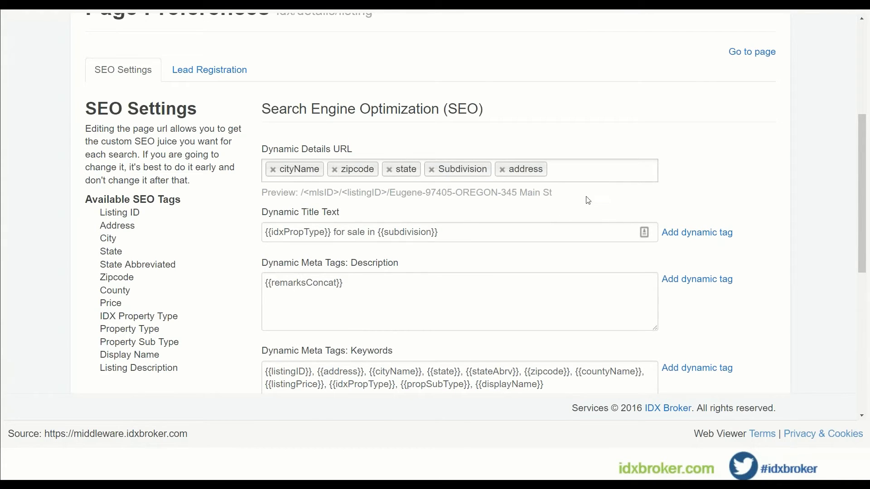
Step: Replace the state tag in the Dynamic Details URL with stateAbrv and check which tags are still available
left_click(389, 169)
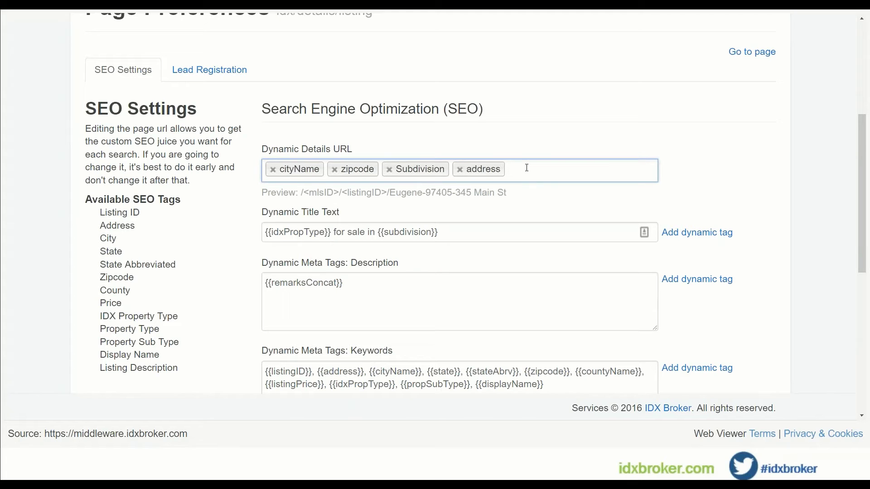
type("stat")
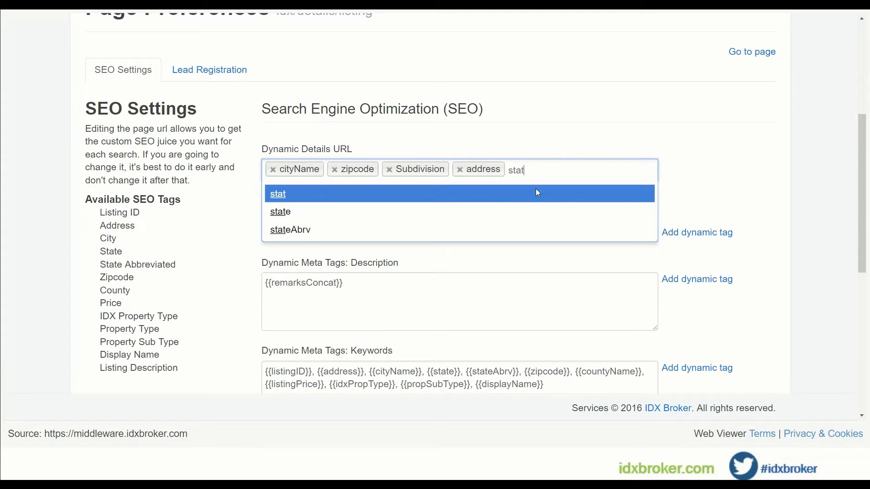
key("Down")
key("Down")
key("Return")
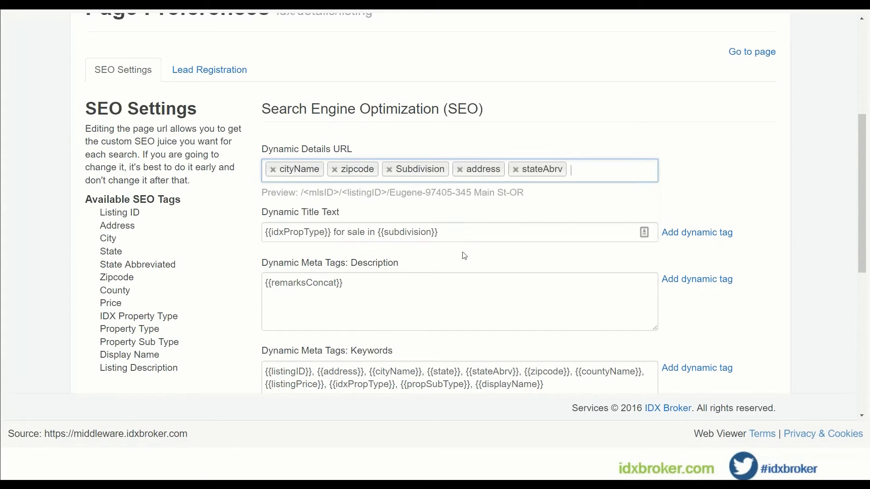
left_click(585, 172)
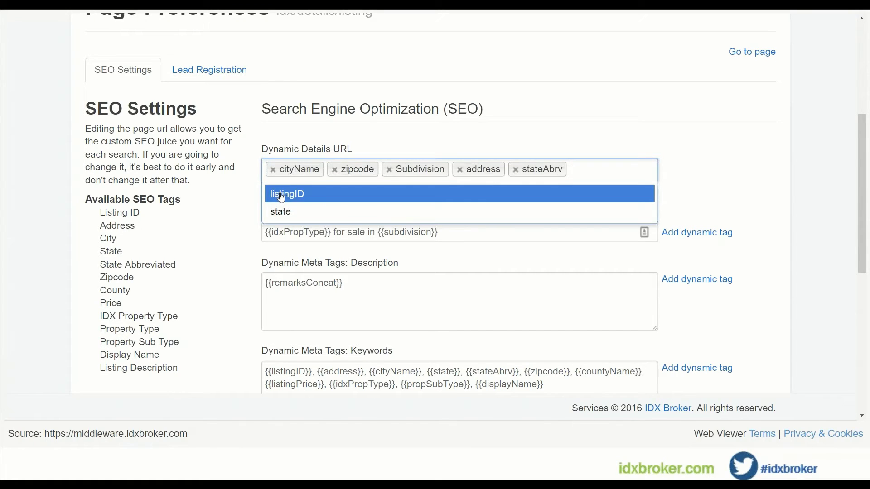
left_click(578, 153)
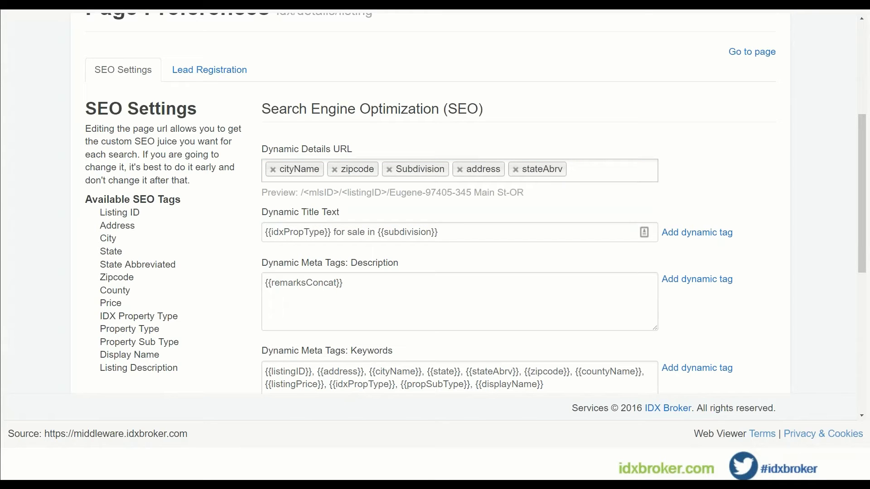
Step: Move the Subdivision tag to the end of the Dynamic Details URL, after stateAbrv
left_click_drag(405, 171, 531, 172)
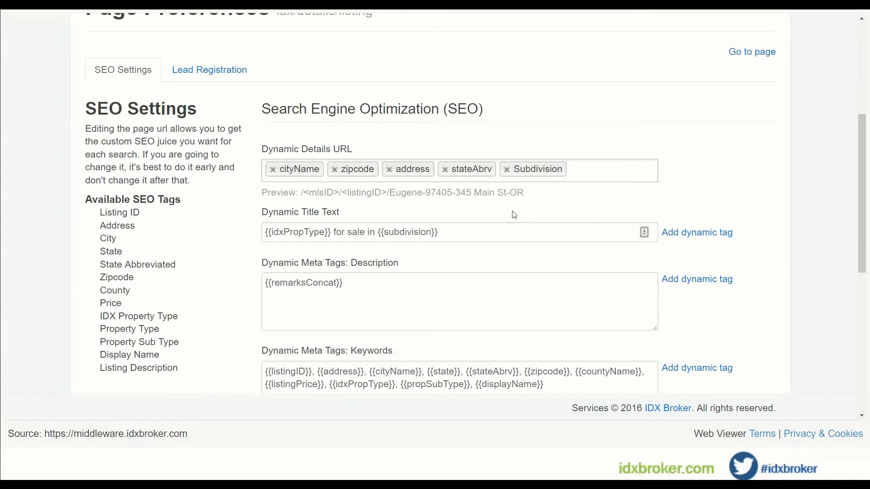
left_click(578, 173)
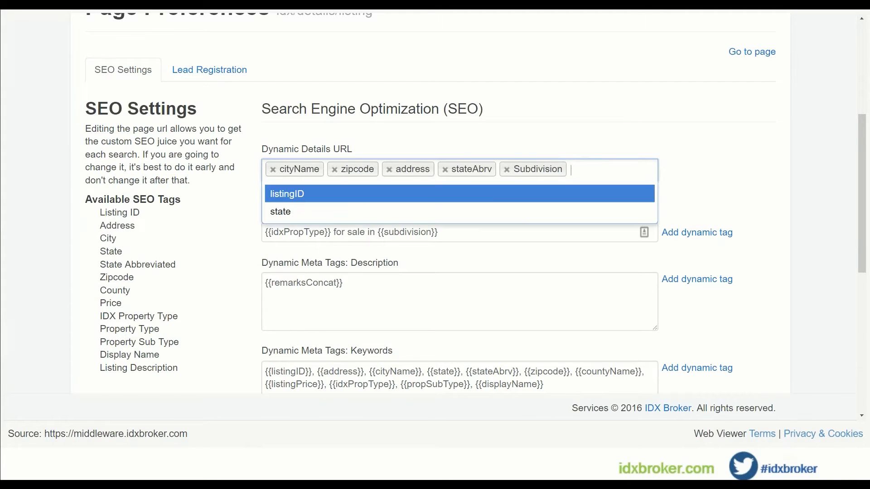
left_click(593, 141)
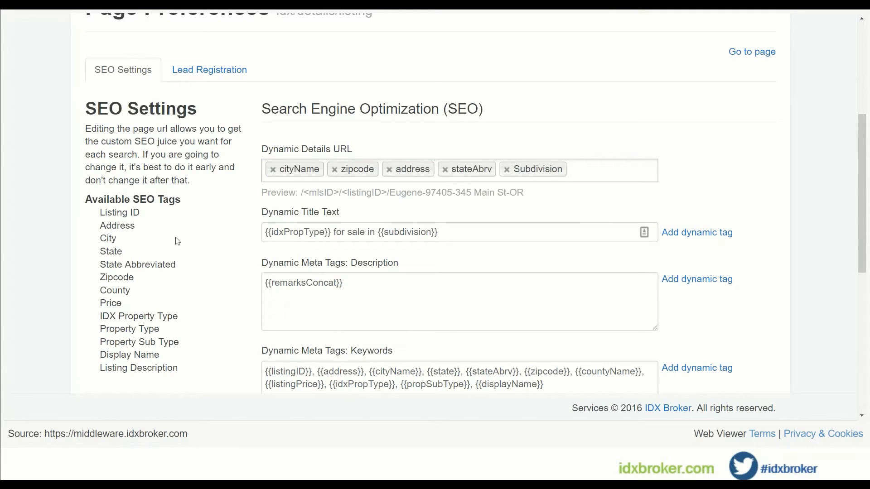
Step: Append the County dynamic tag to the end of the Dynamic Title Text
key("Tab")
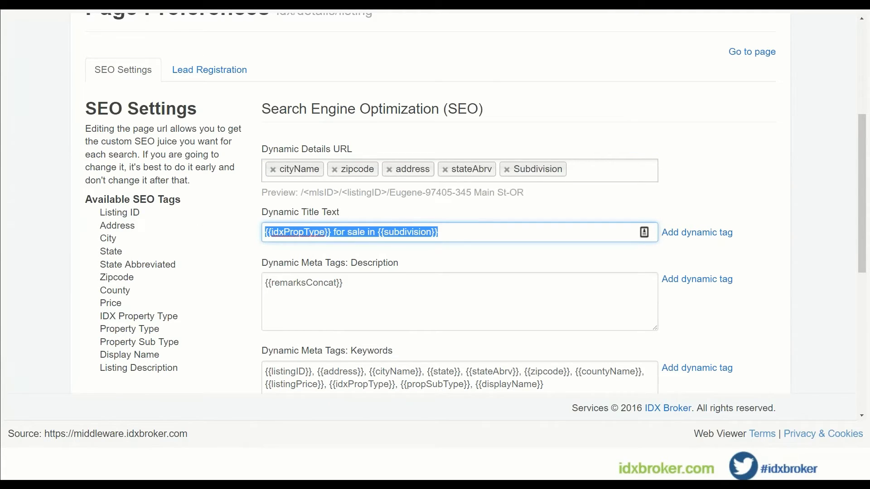
left_click(468, 233)
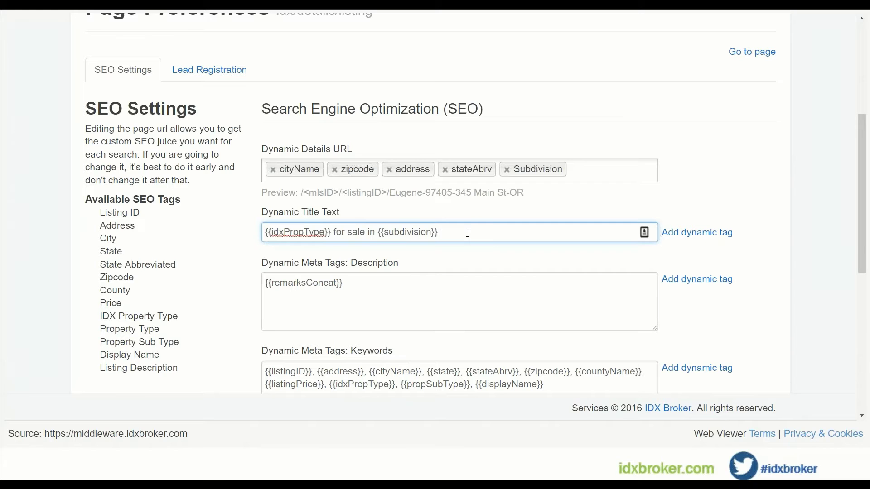
left_click(690, 236)
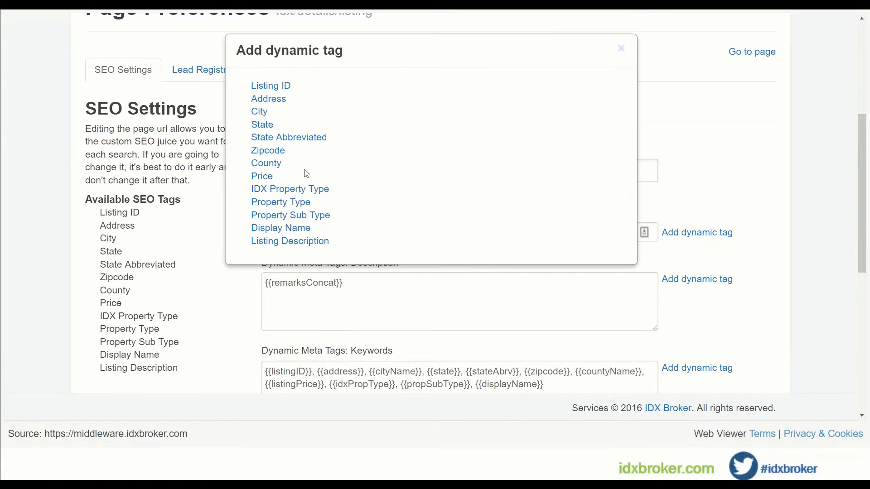
left_click(266, 163)
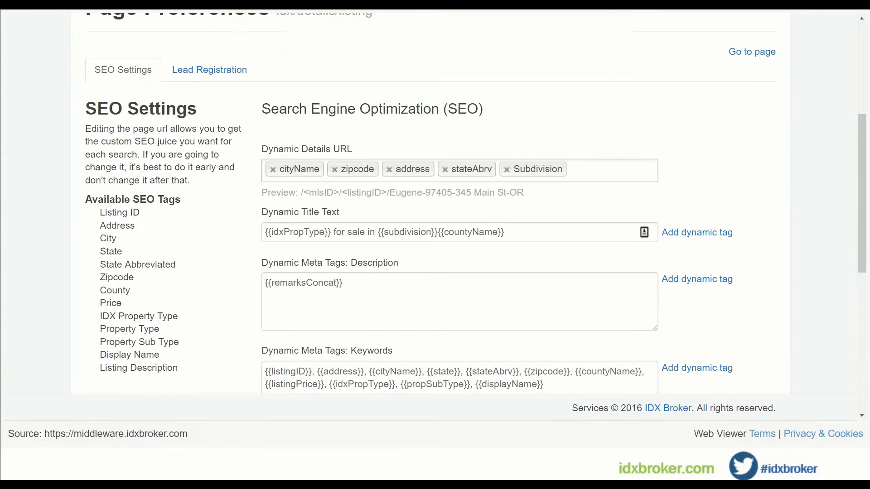
Step: Review the Details page's meta description and keywords tags along with its page URL and page name options
left_click(517, 236)
left_click(407, 291)
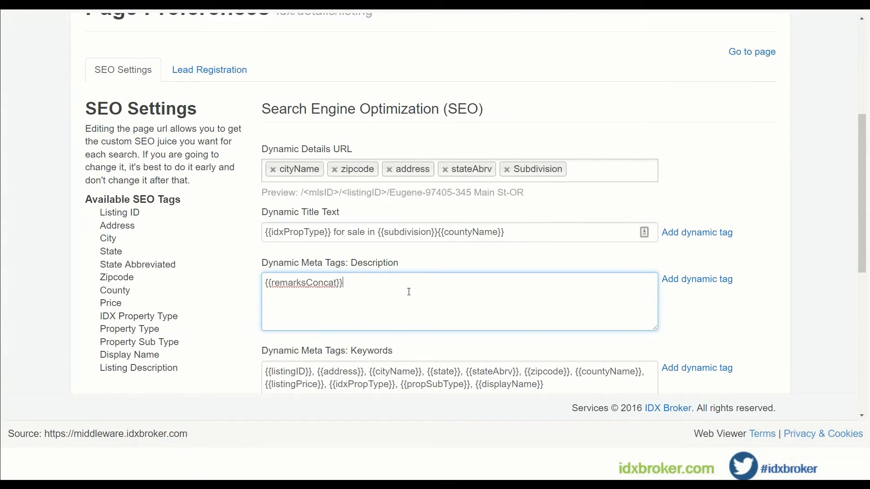
scroll(401, 293, "down", 2)
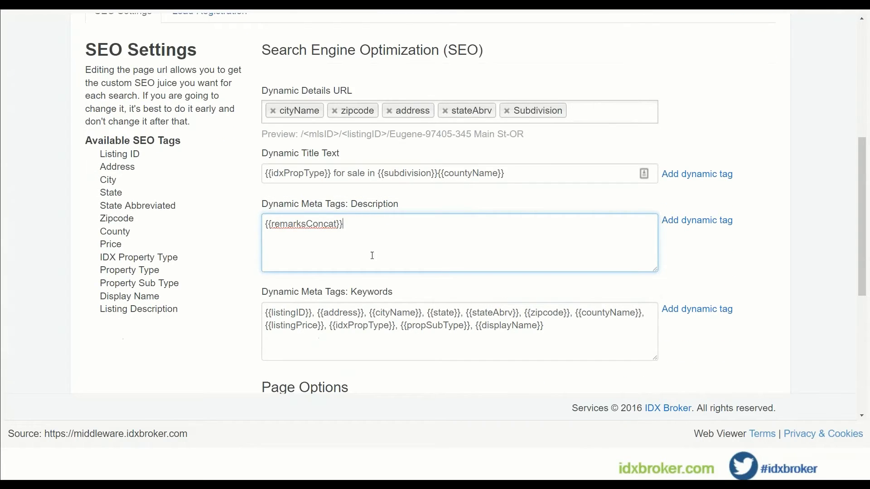
left_click(565, 331)
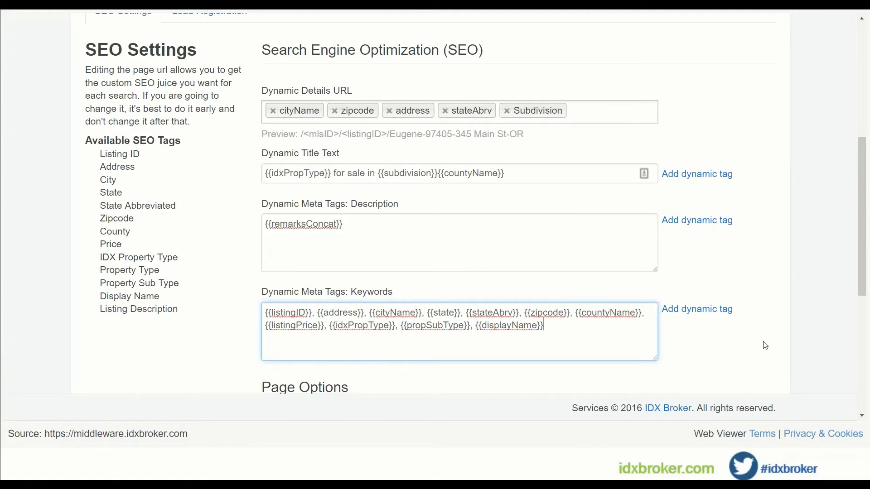
scroll(734, 330, "down", 5)
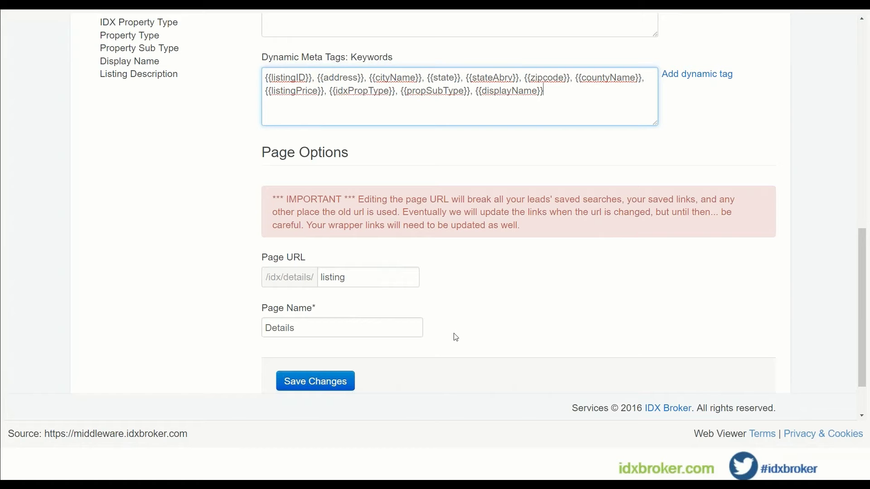
scroll(453, 336, "up", 3)
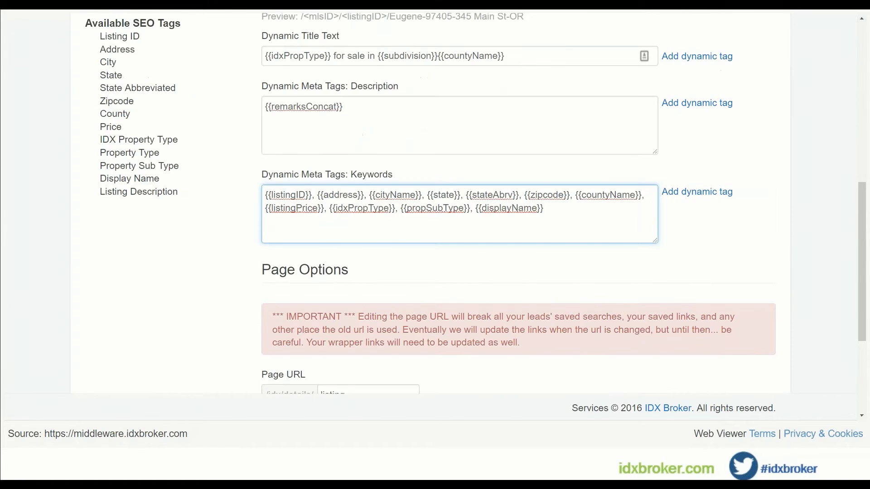
scroll(453, 226, "up", 4)
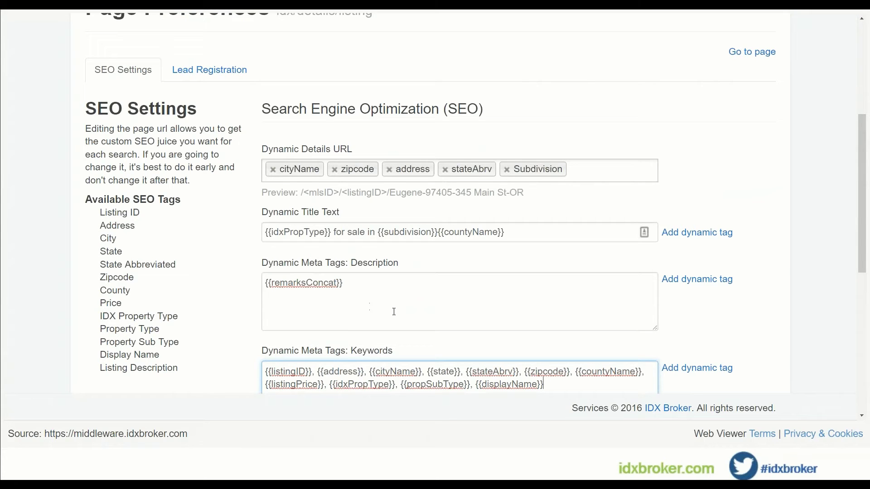
left_click_drag(364, 286, 250, 279)
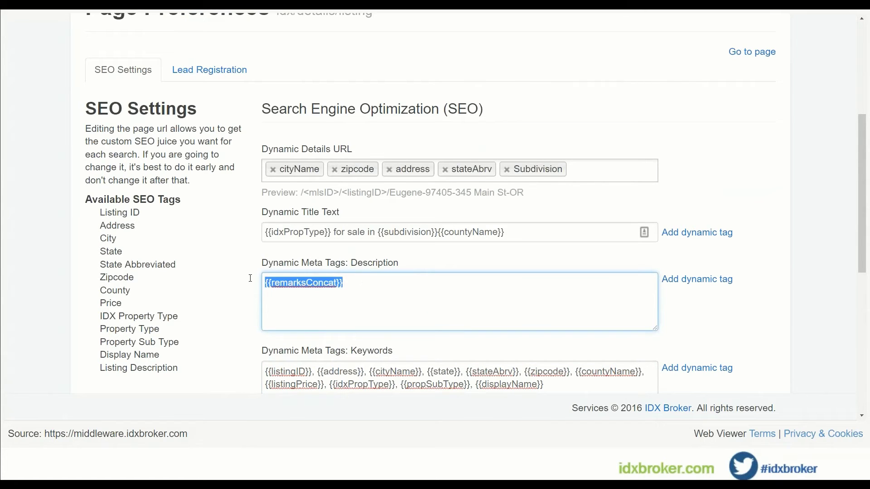
left_click(367, 293)
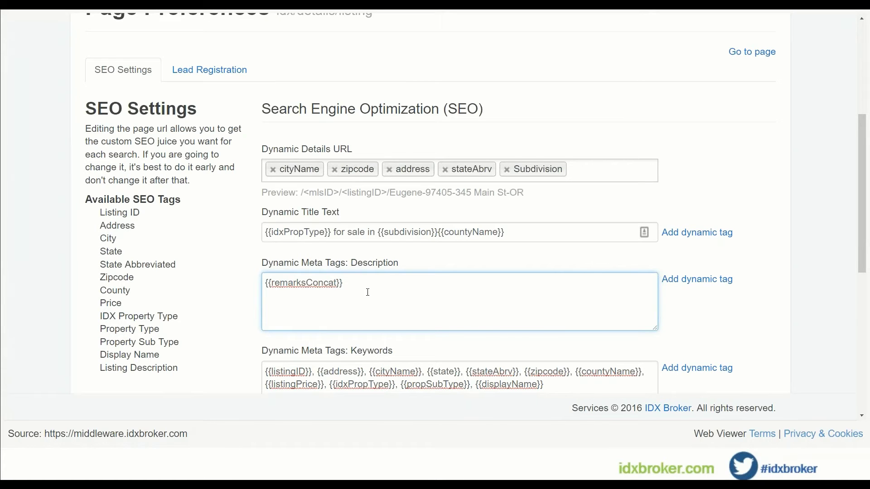
scroll(367, 292, "down", 2)
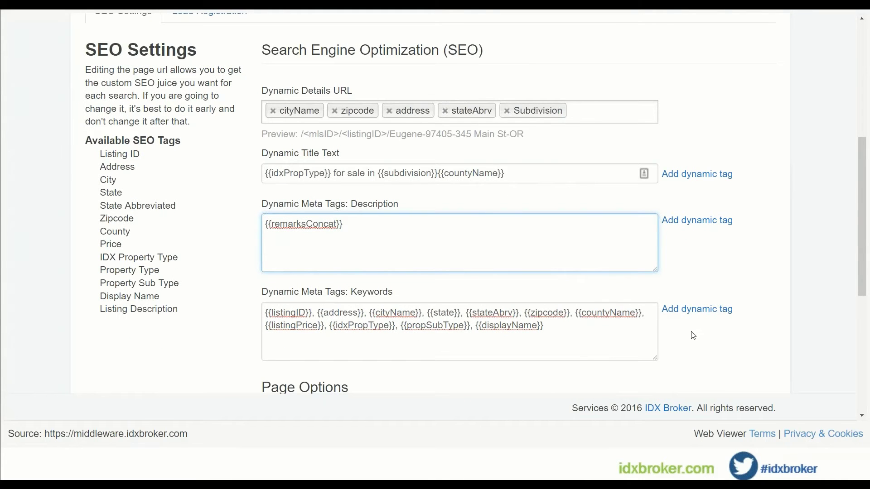
scroll(685, 333, "up", 5)
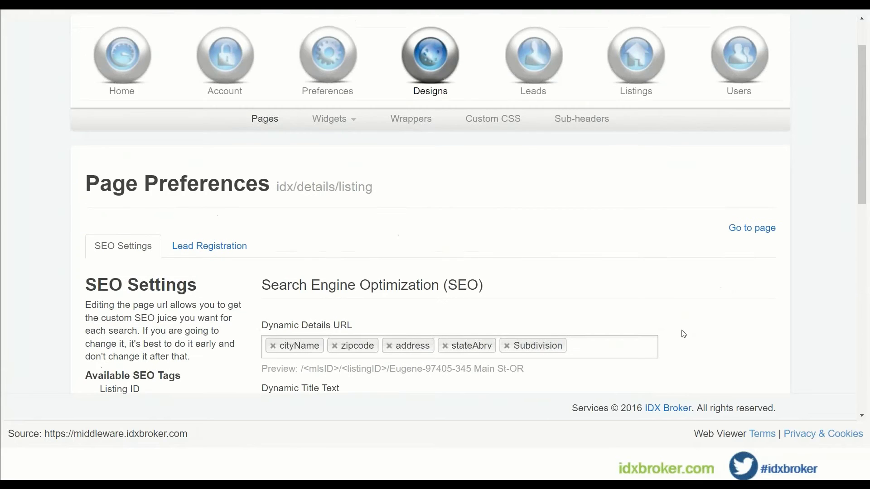
Step: Return to the list of pages and open the preferences of the Map Search page
left_click(275, 126)
scroll(403, 229, "down", 1)
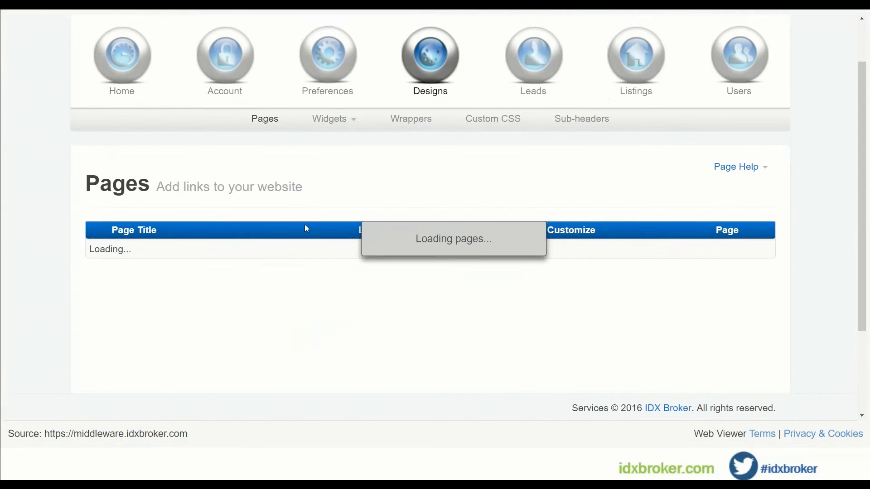
scroll(432, 209, "down", 1)
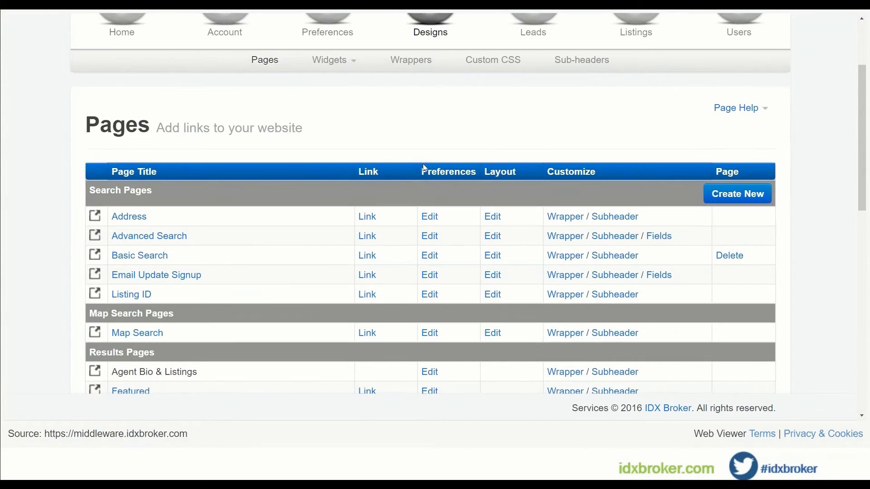
scroll(432, 208, "down", 1)
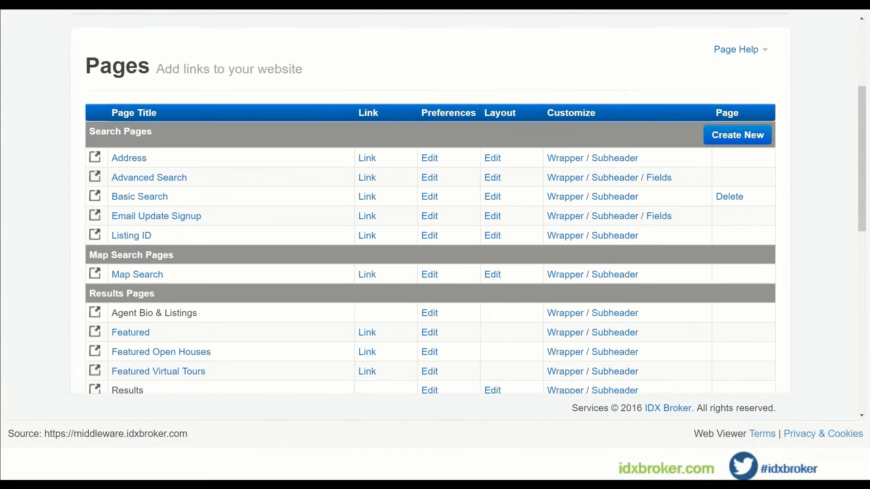
left_click(447, 278)
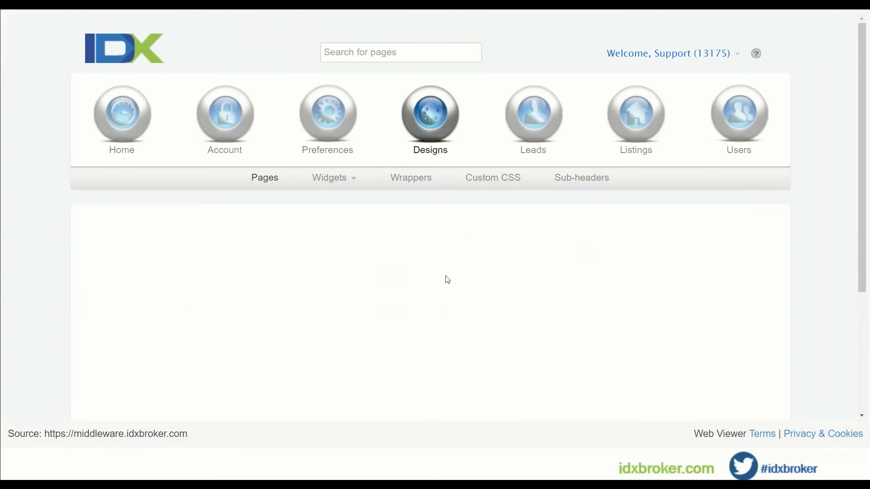
Step: Examine the Map Search page's SEO options, including the page title, meta tags description and meta tags keywords
scroll(443, 278, "down", 1)
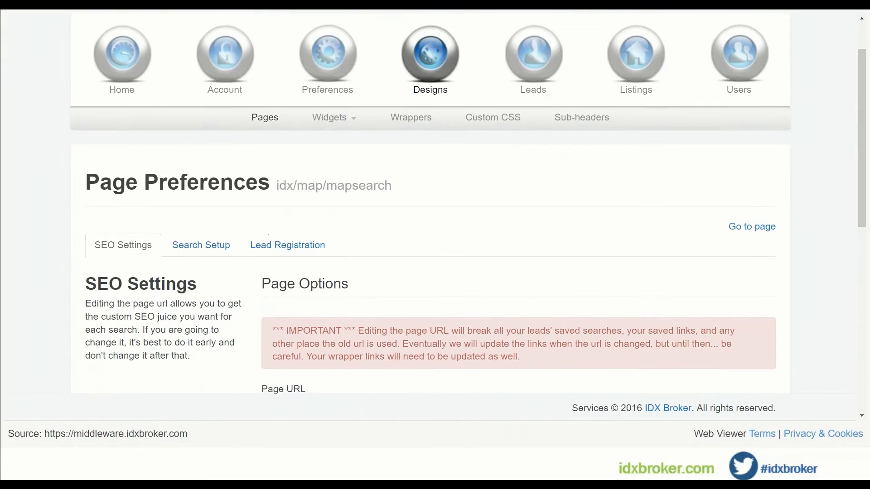
scroll(509, 249, "down", 3)
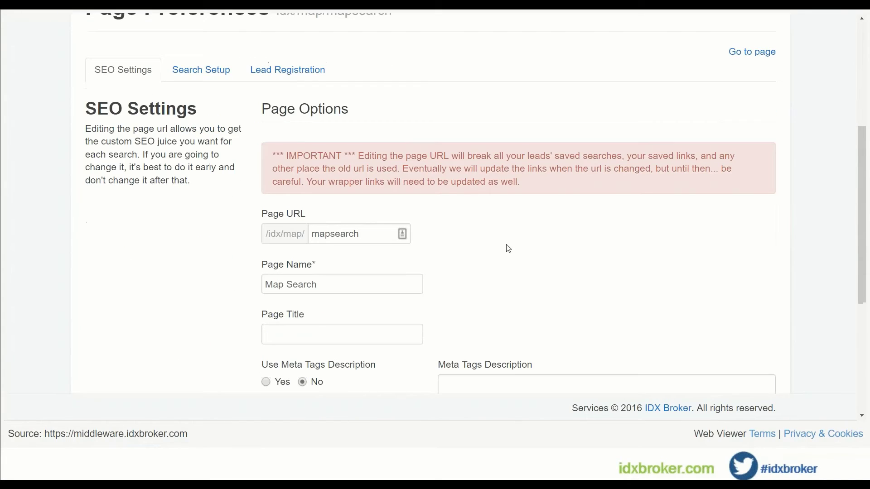
scroll(480, 249, "down", 1)
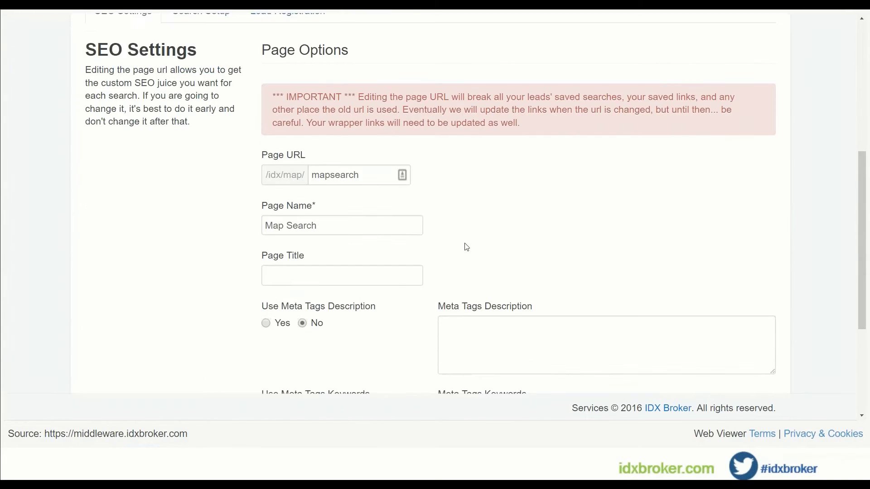
left_click(301, 278)
scroll(308, 275, "down", 1)
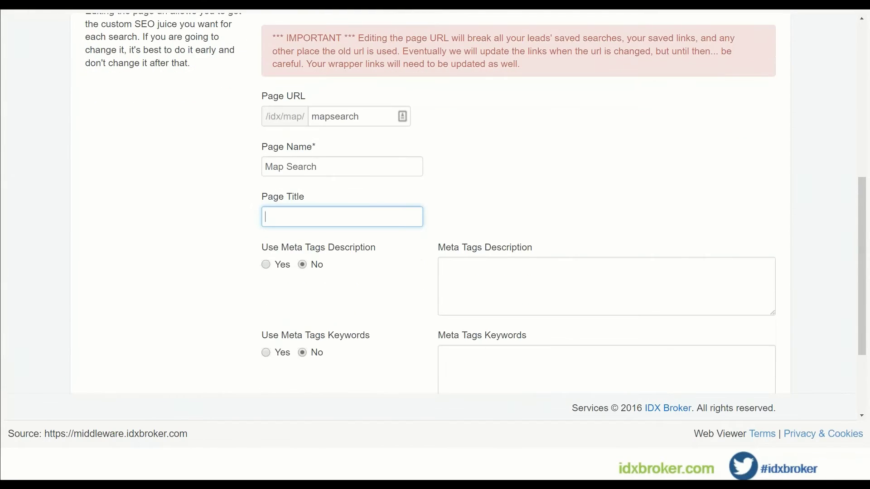
left_click(466, 294)
left_click(493, 366)
scroll(493, 365, "down", 1)
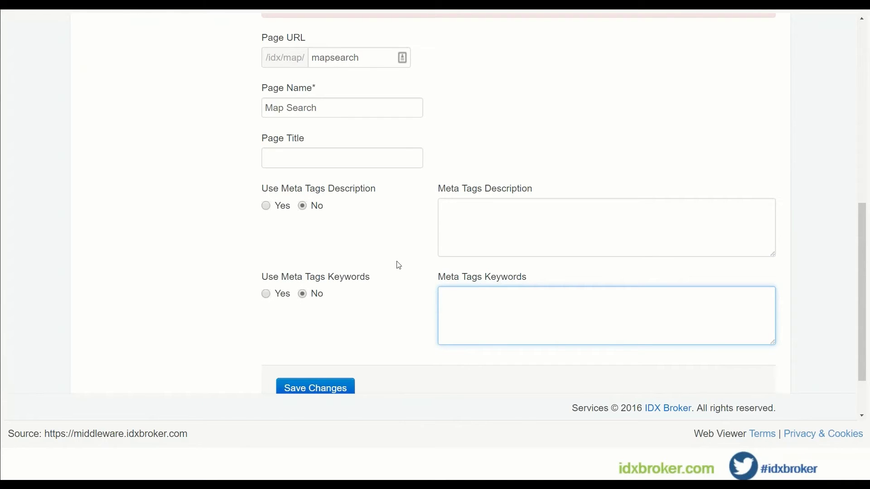
left_click(475, 235)
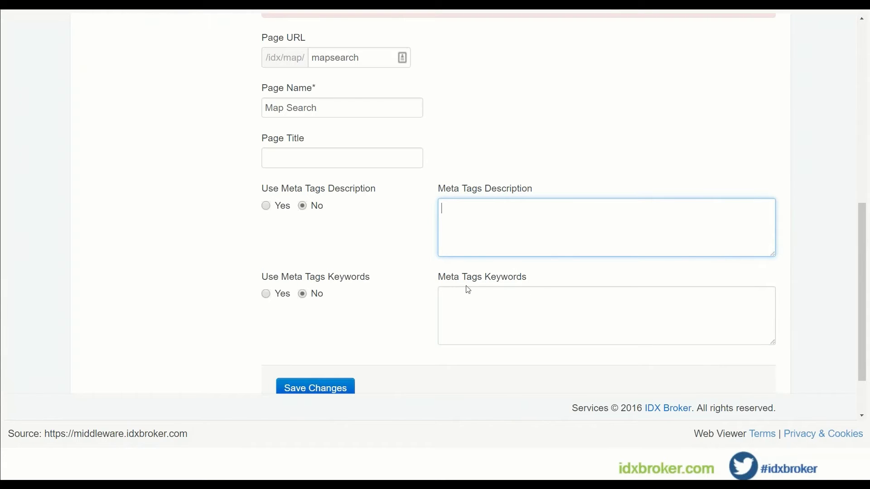
scroll(436, 294, "up", 8)
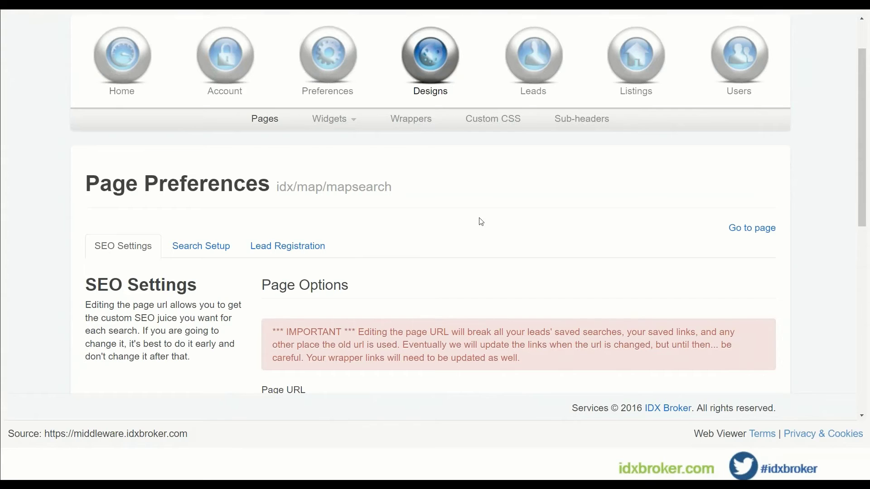
left_click_drag(437, 189, 86, 173)
left_click(455, 220)
scroll(454, 219, "up", 2)
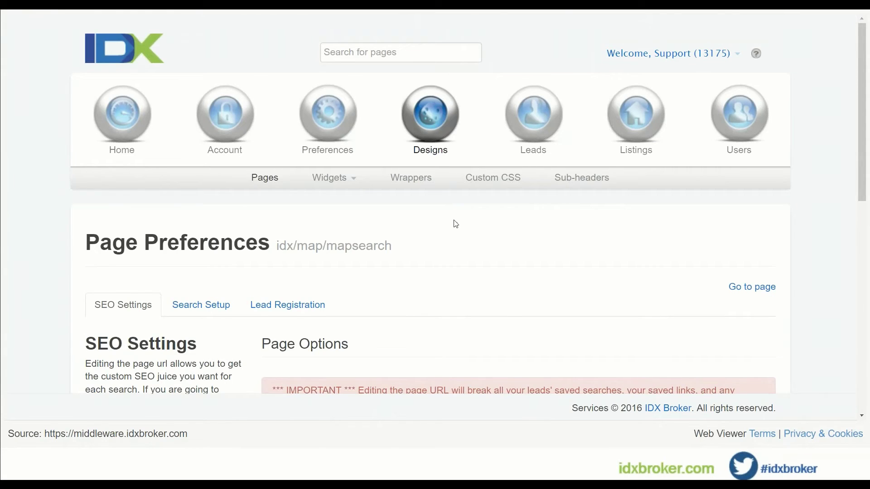
scroll(455, 224, "down", 2)
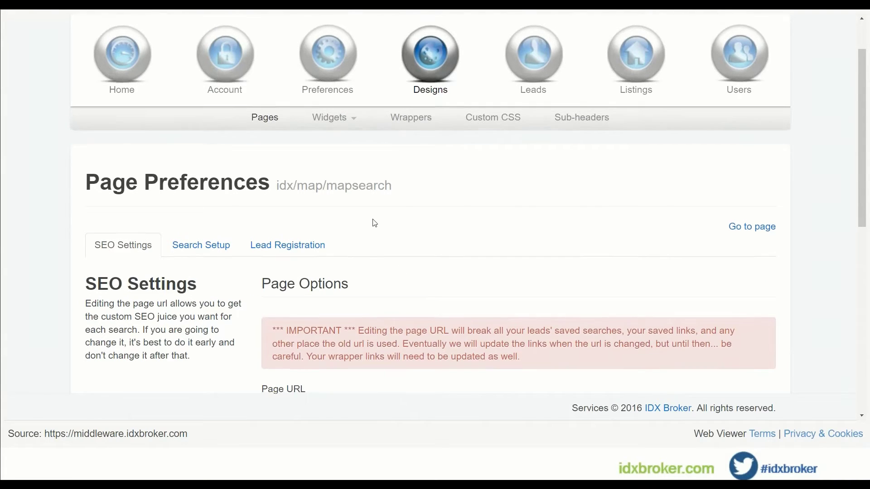
scroll(374, 222, "down", 2)
scroll(374, 223, "down", 4)
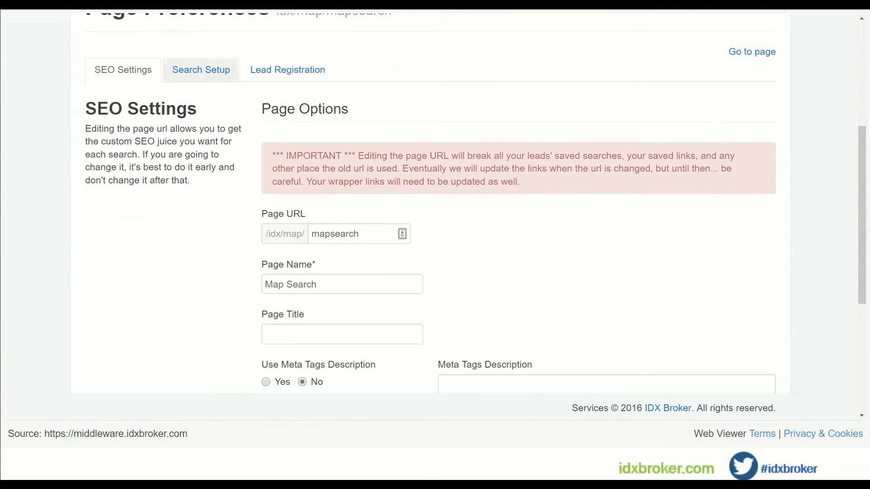
Step: Check the Map Search page's search setup, then return to its SEO settings and inspect the page title and page name
left_click(213, 78)
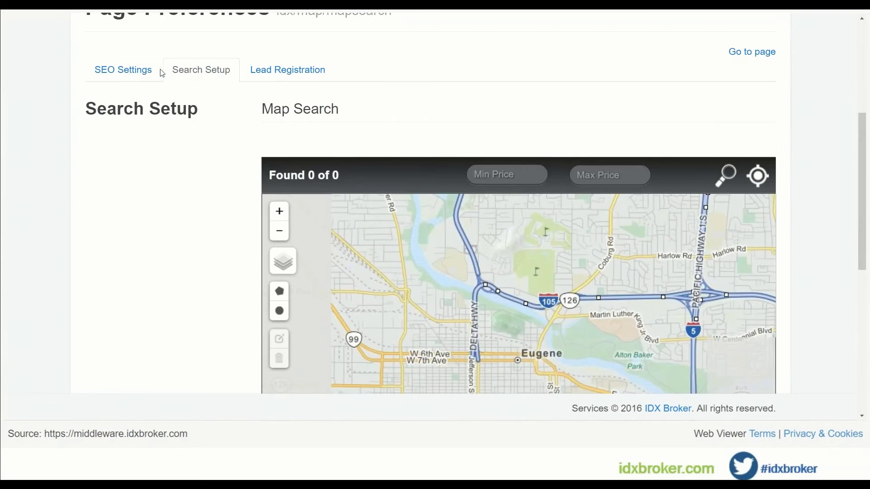
left_click(127, 70)
scroll(334, 260, "down", 2)
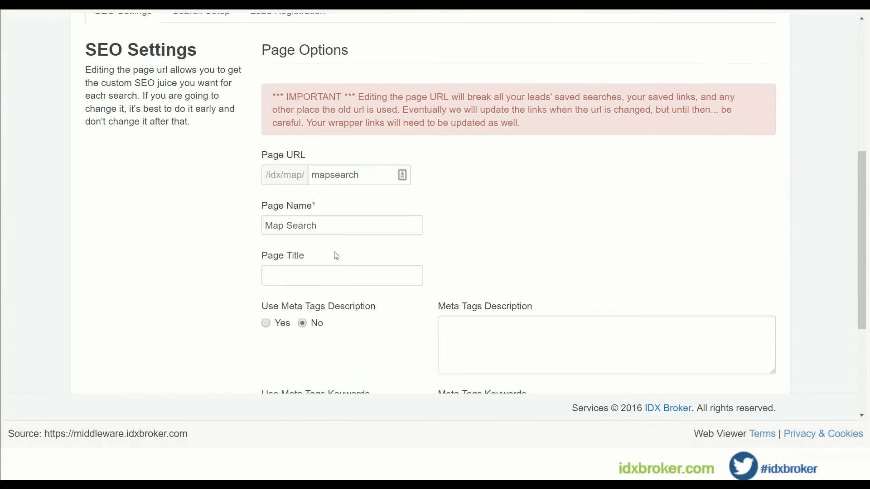
left_click(353, 277)
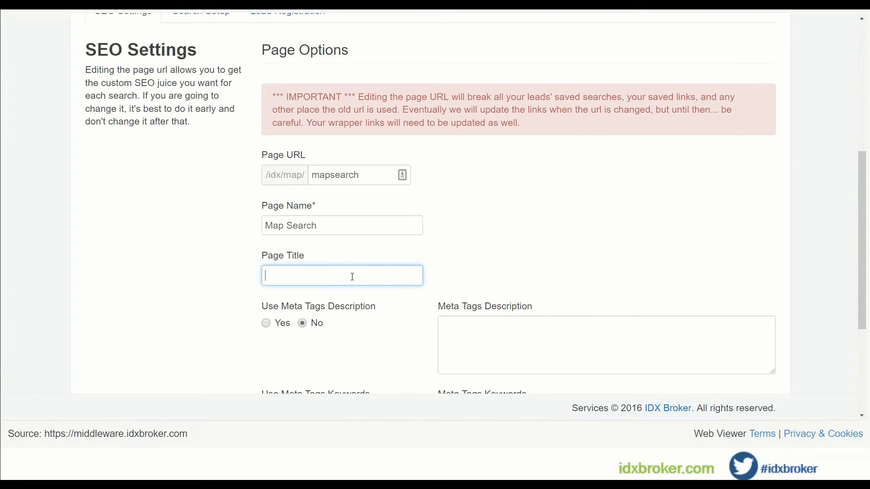
scroll(352, 277, "up", 2)
left_click(365, 288)
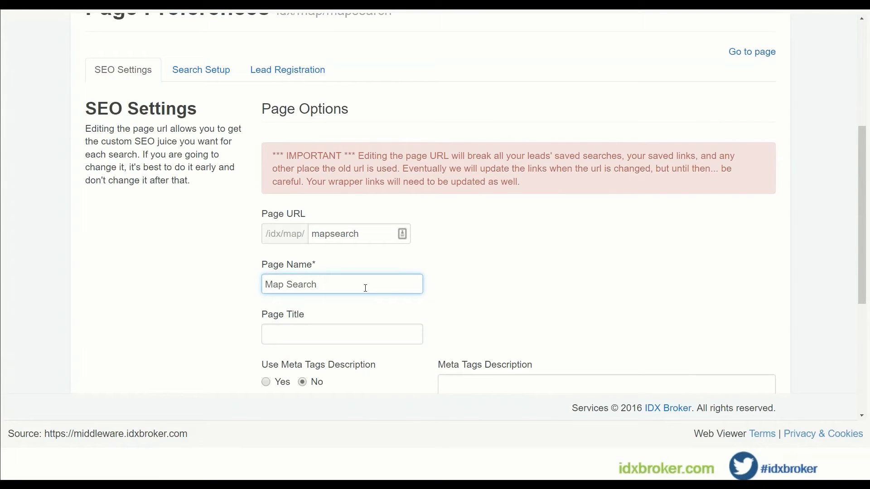
scroll(366, 288, "up", 2)
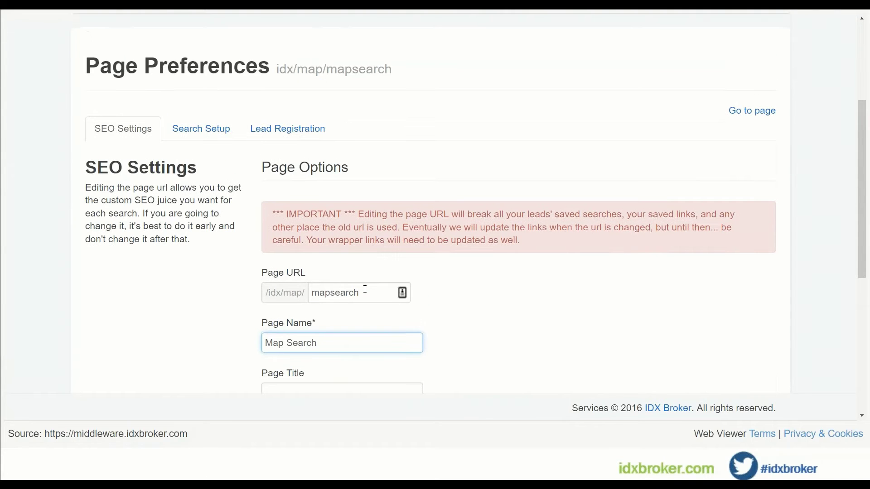
scroll(365, 289, "up", 2)
scroll(364, 289, "up", 2)
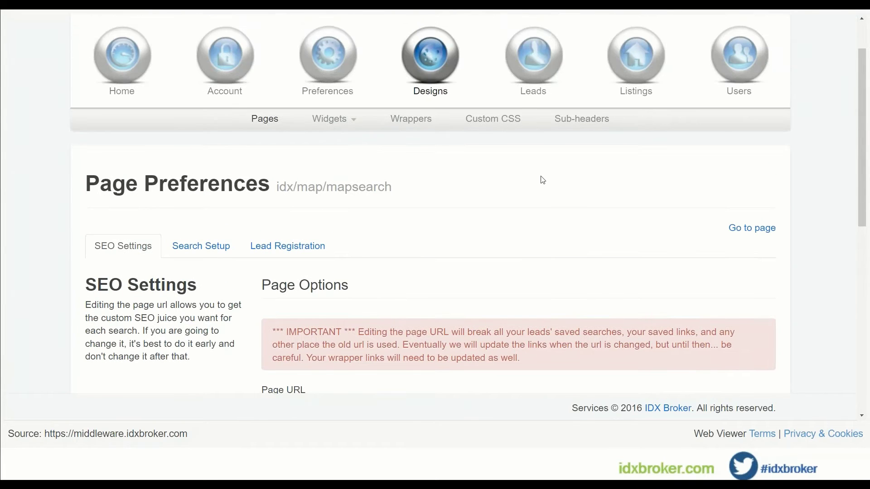
Step: Open the desktop sub-header of the Details page for editing, ready to add custom page content
left_click(580, 120)
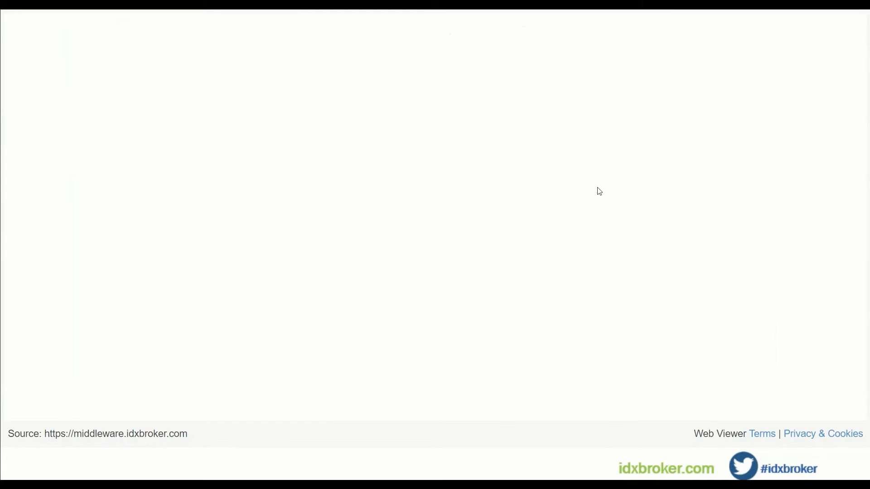
scroll(544, 249, "down", 2)
left_click(216, 238)
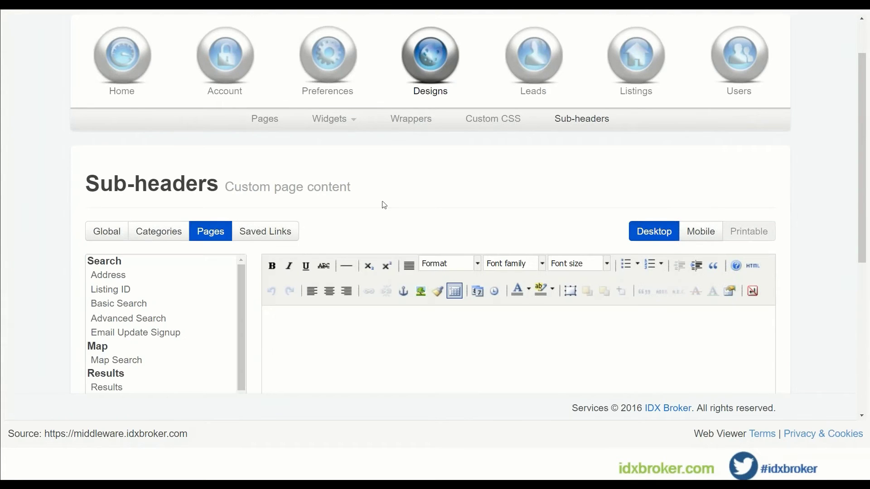
scroll(384, 204, "down", 2)
scroll(227, 270, "down", 3)
scroll(228, 270, "down", 2)
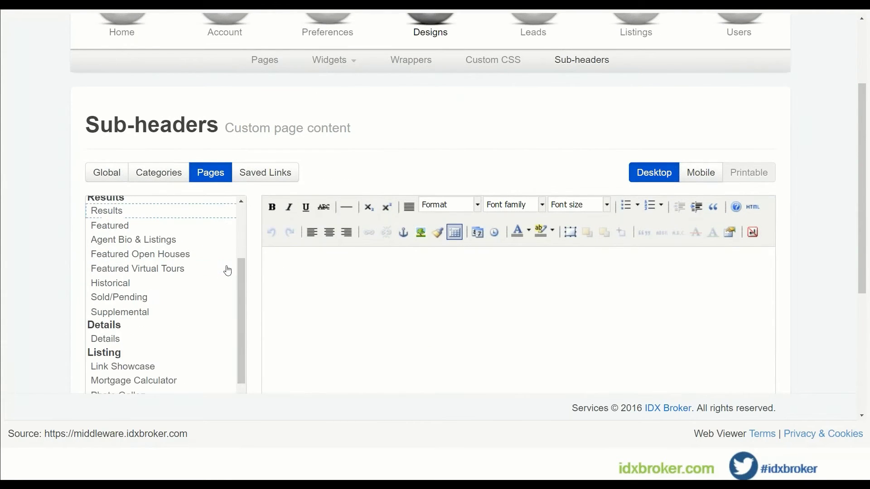
left_click(105, 340)
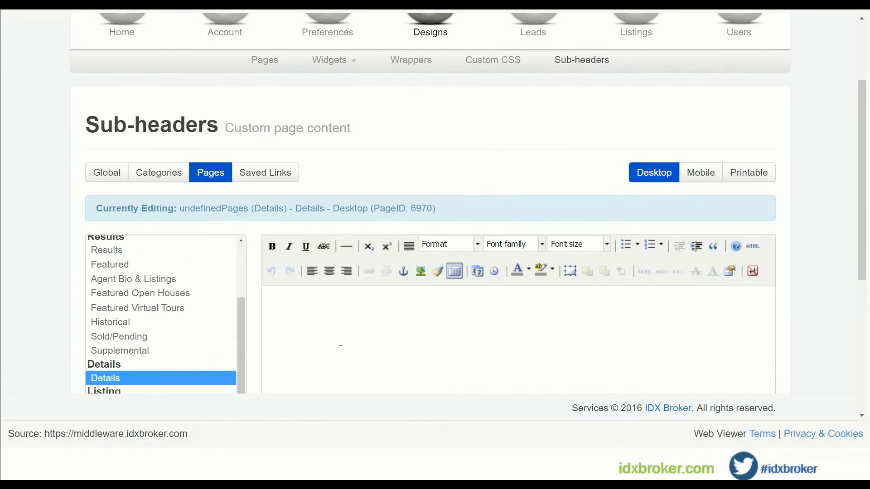
scroll(340, 345, "down", 2)
left_click(333, 286)
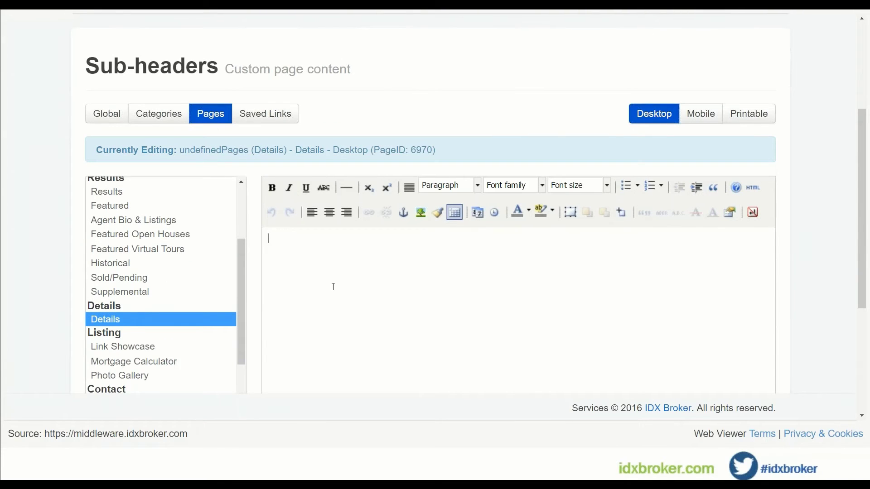
Step: Enter "{{idxPropType}} in {{cityName}} for {{listingPrice}}" as the Details page's desktop sub-header, using the dynamic listing variables
scroll(333, 286, "down", 4)
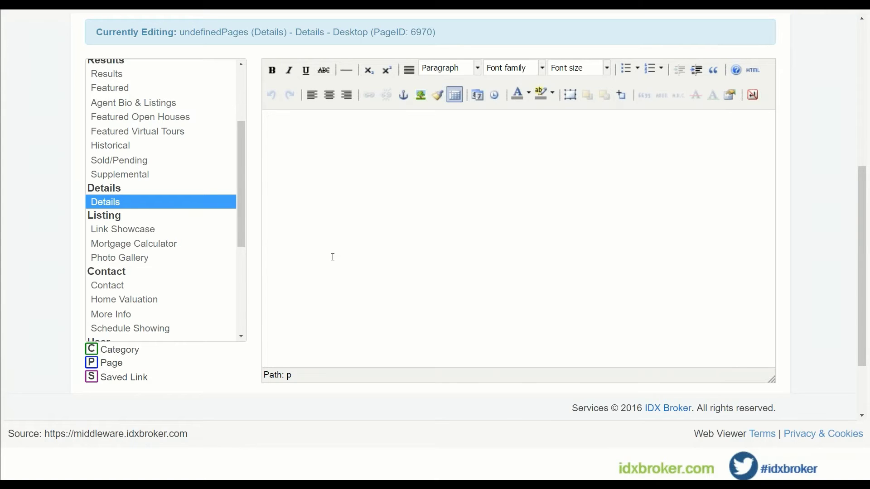
type("{{")
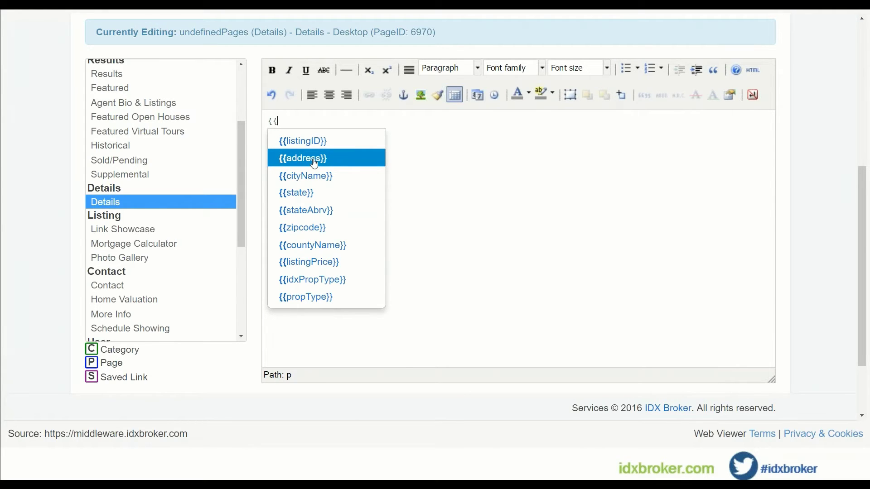
left_click(321, 284)
type("in")
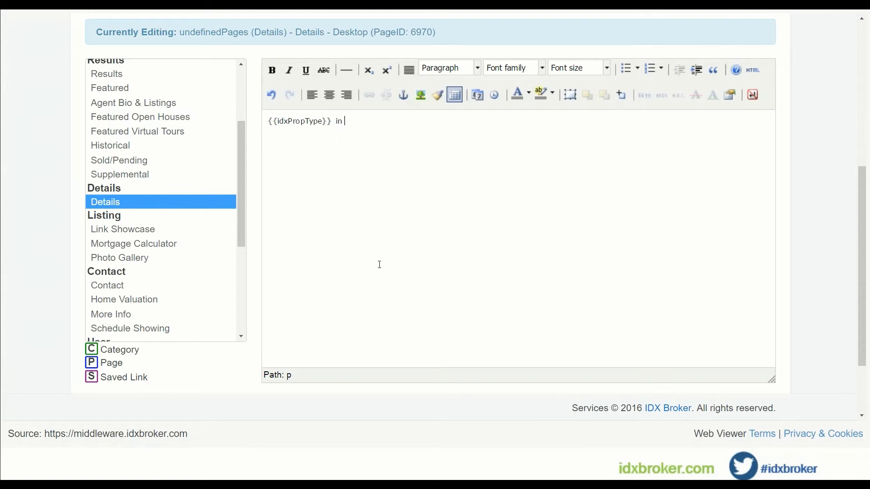
type(" {{")
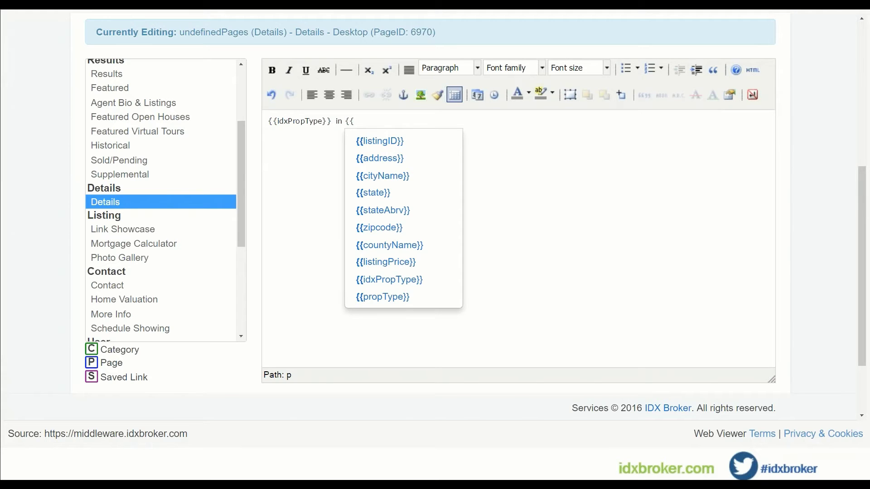
left_click(390, 175)
type("for ")
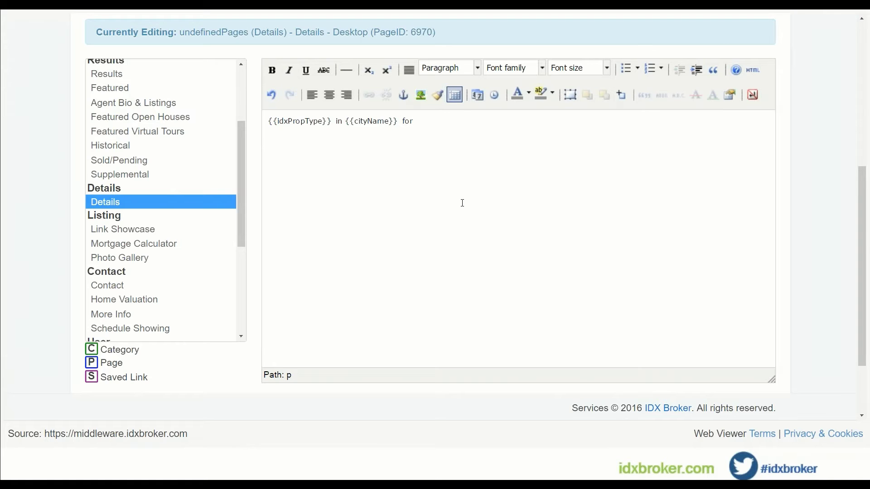
type("{{")
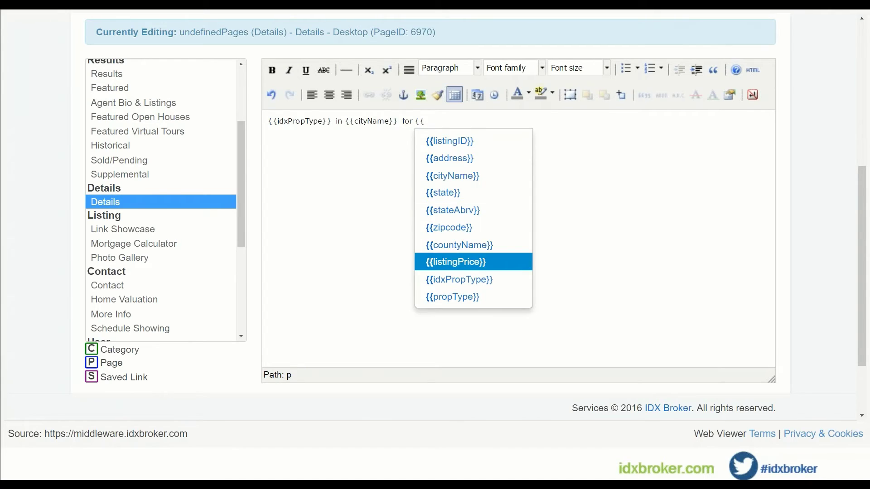
left_click(467, 262)
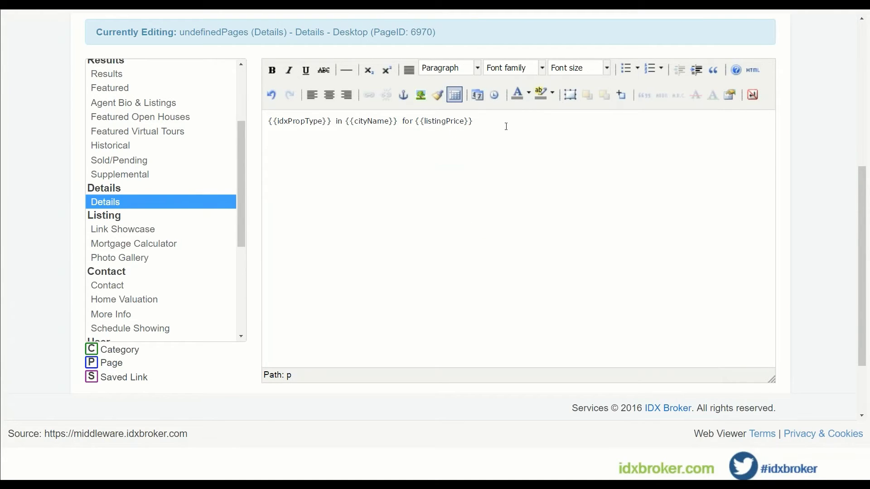
Step: Format the whole sub-header line as Heading 1 and save the sub-header
left_click_drag(499, 127, 264, 122)
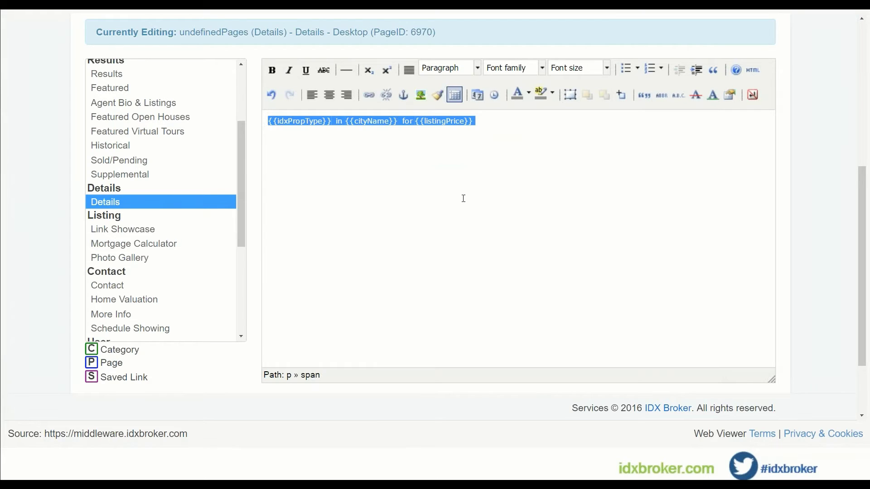
left_click(479, 69)
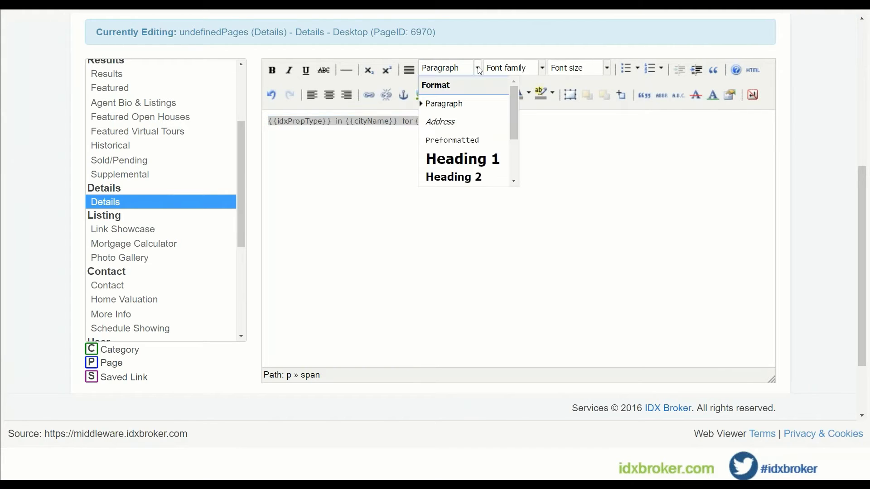
left_click(458, 159)
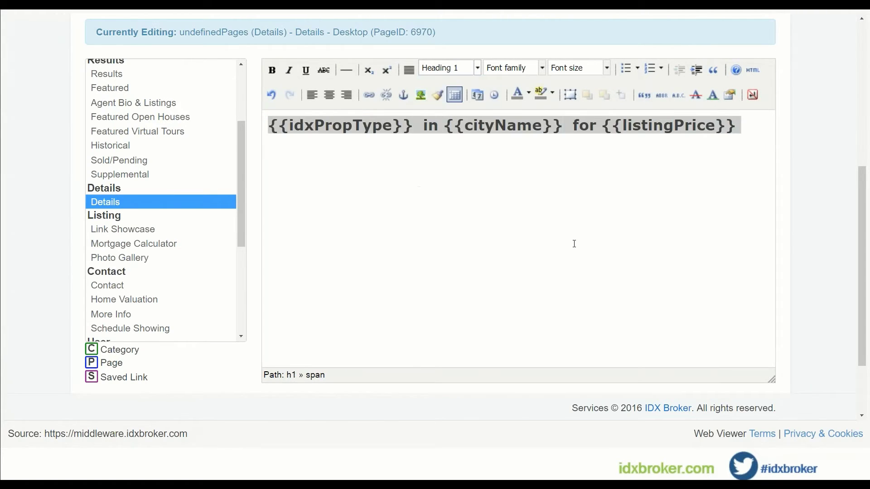
left_click(574, 244)
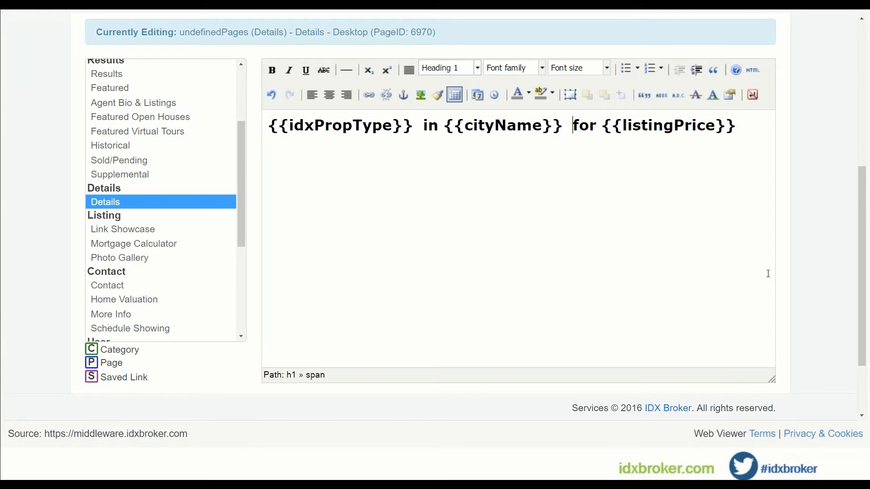
scroll(747, 268, "down", 2)
left_click(496, 332)
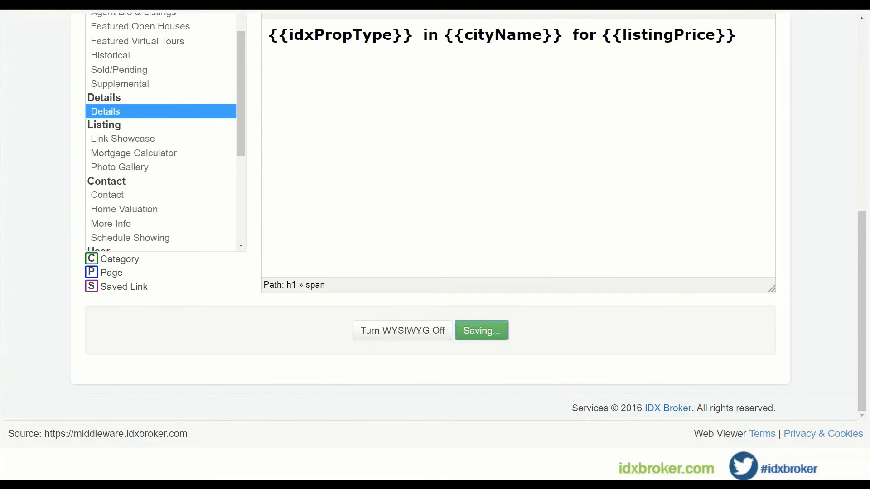
Step: Open the live Basic Search page from the list of pages, run a search, and open the first featured listing's details
scroll(590, 279, "up", 2)
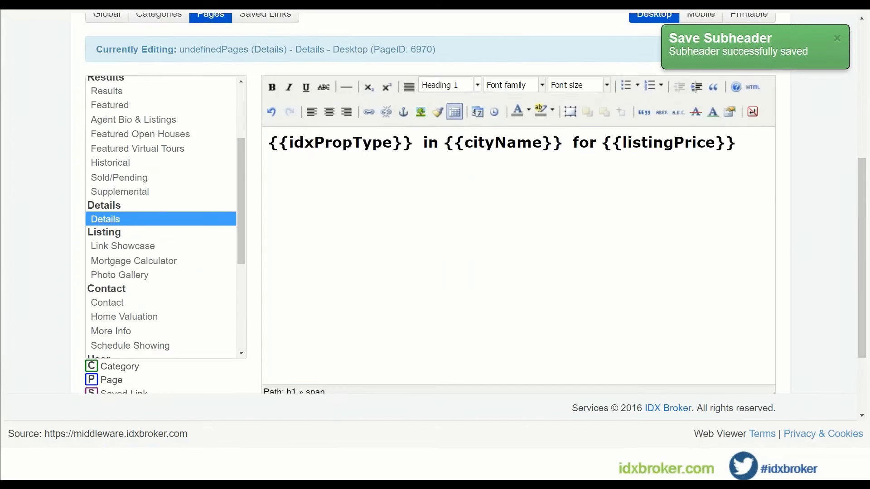
scroll(586, 274, "up", 3)
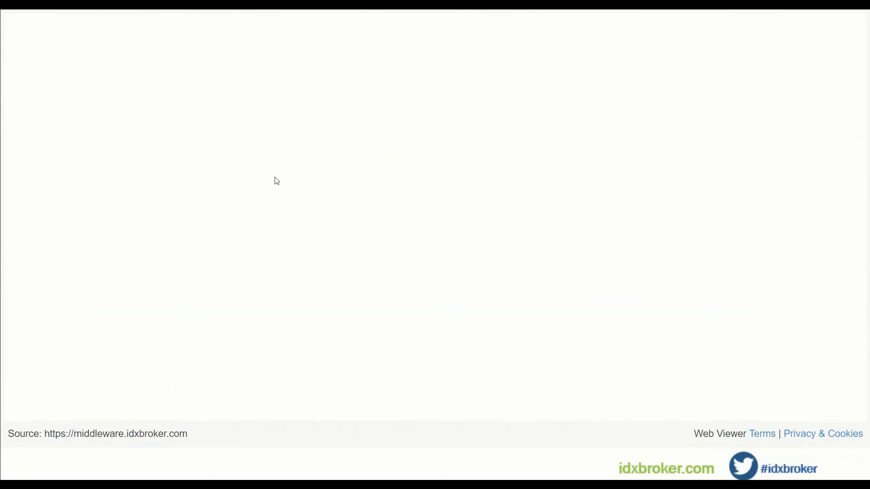
scroll(149, 313, "down", 1)
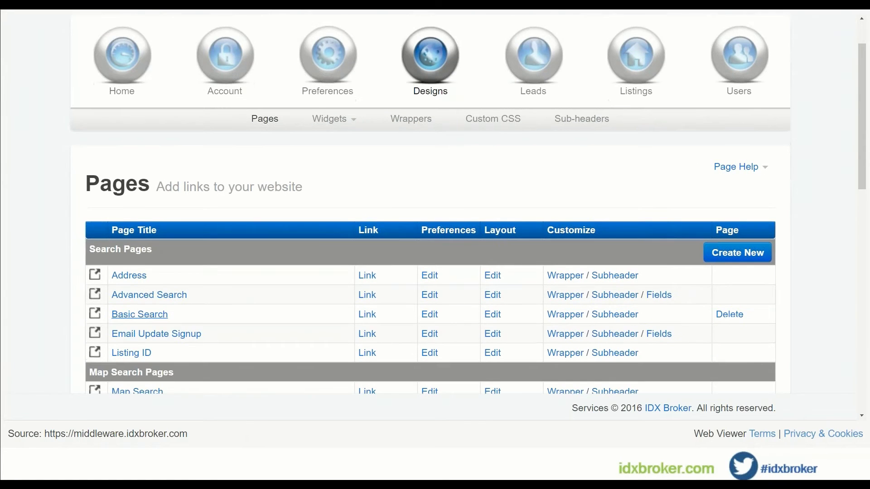
left_click(141, 314)
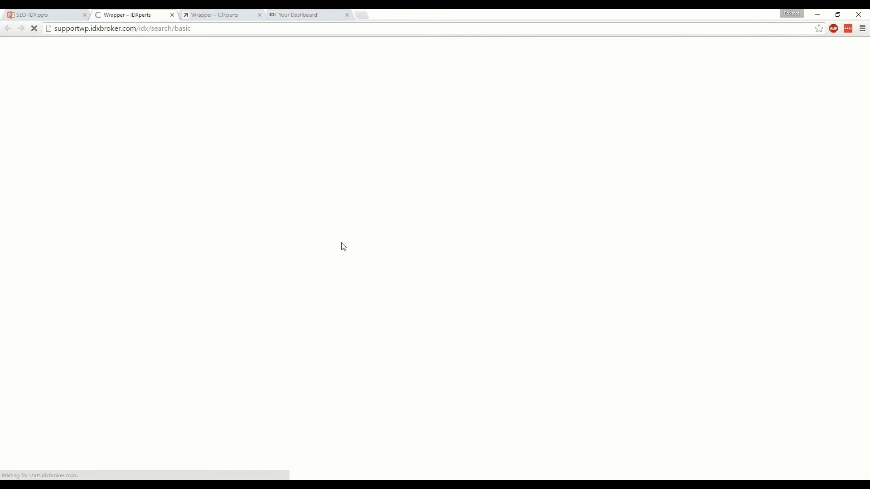
left_click(592, 368)
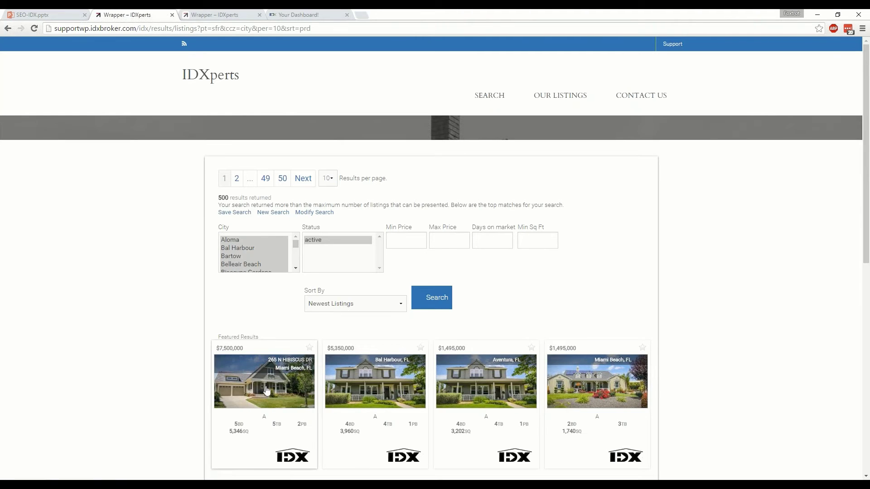
left_click(267, 391)
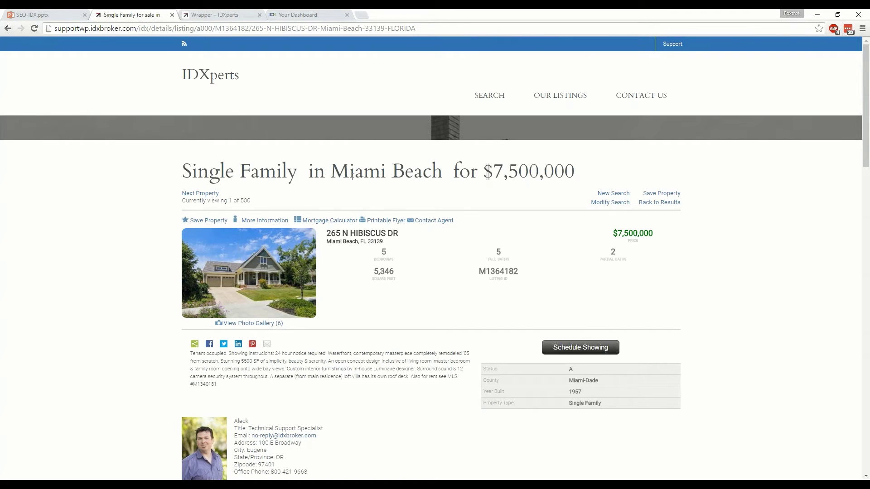
Step: Inspect the dynamic sub-header heading on this listing and on the next two properties' details pages
scroll(357, 248, "down", 3)
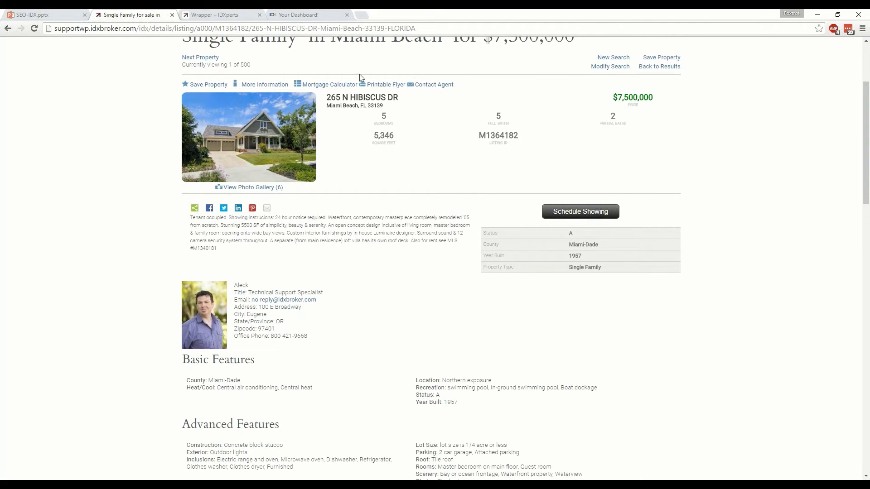
scroll(385, 387, "up", 1)
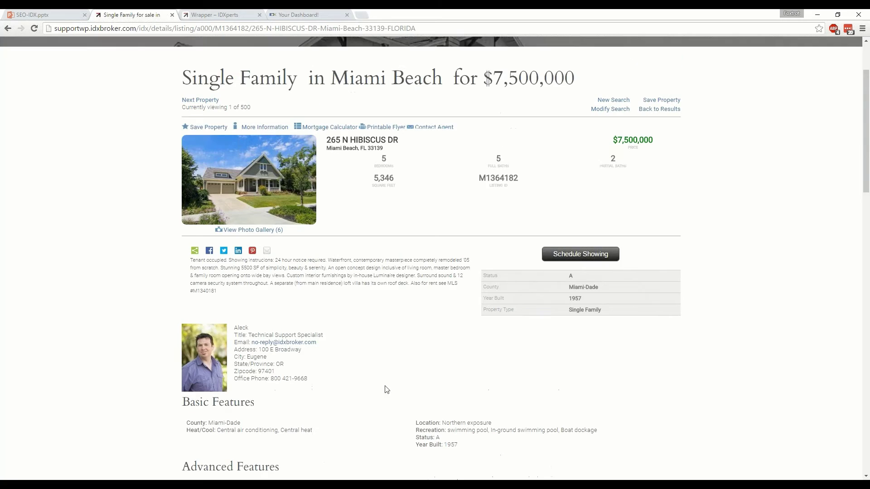
scroll(402, 342, "up", 1)
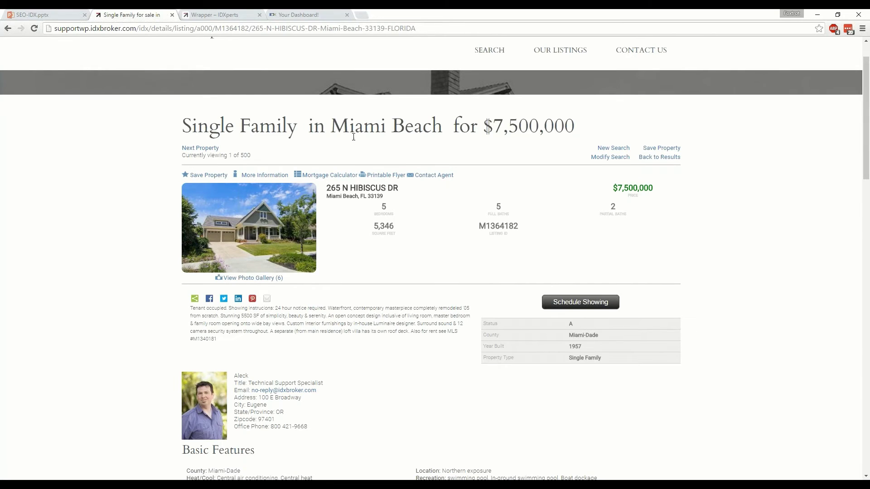
left_click(207, 149)
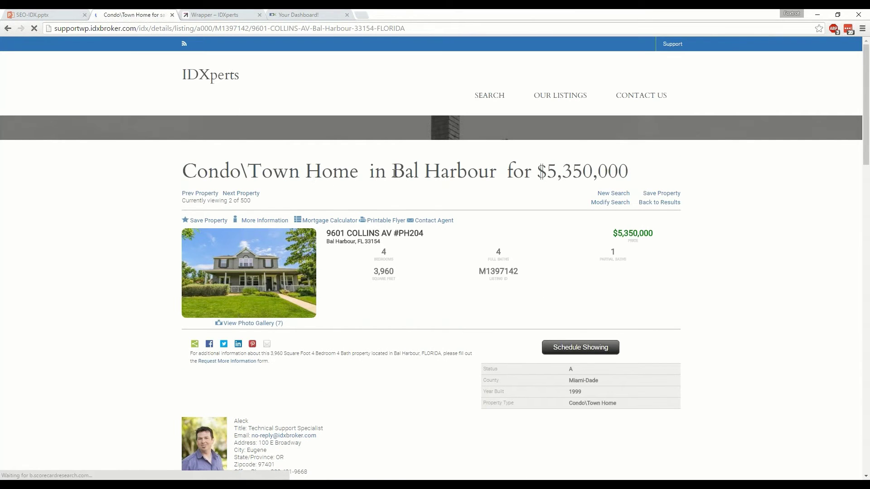
left_click_drag(392, 171, 598, 173)
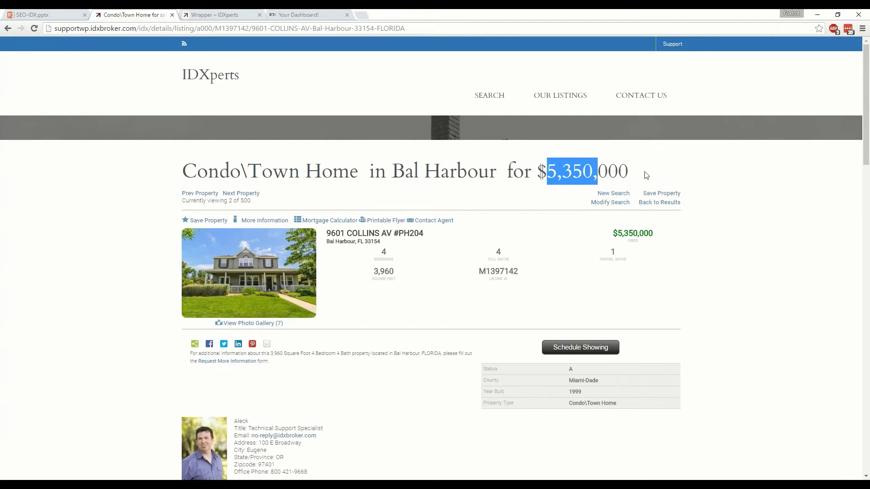
left_click(242, 194)
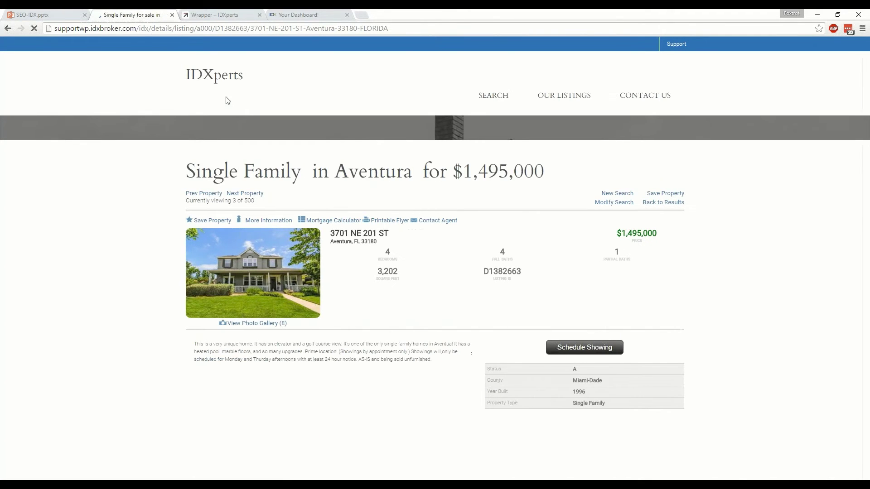
scroll(373, 294, "down", 1)
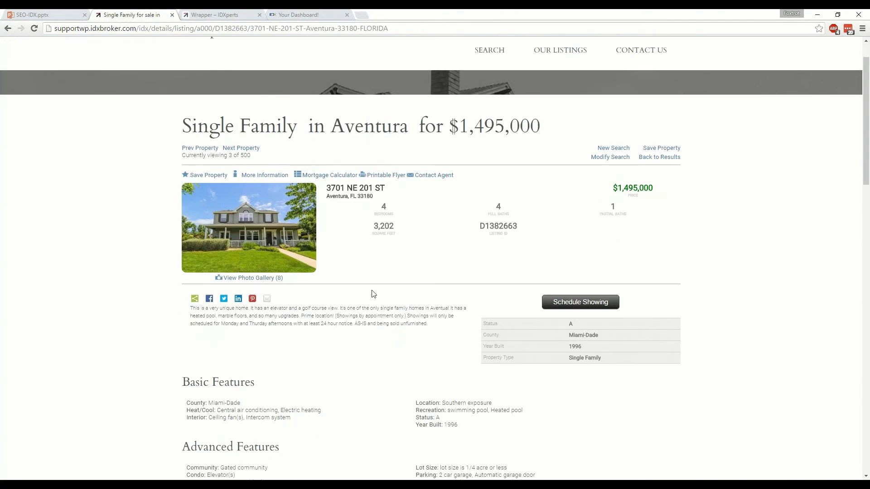
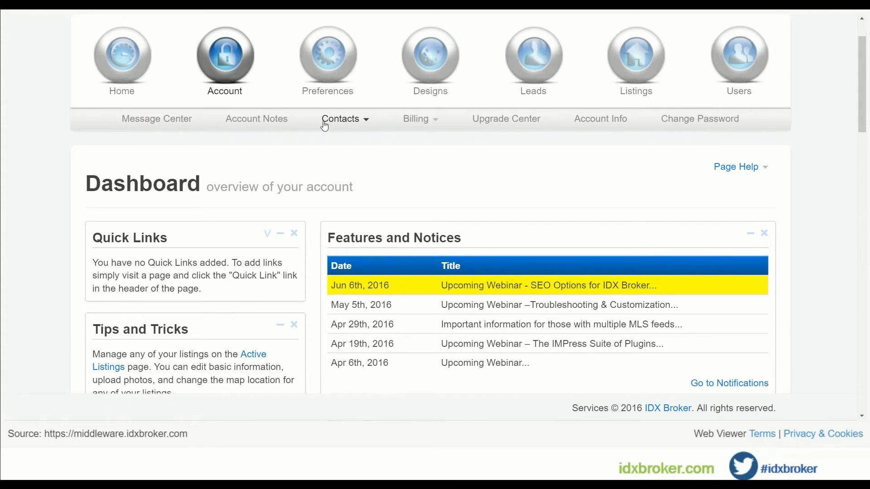
Step: In the mobile settings of the global preferences, set Use Mobile Wrappers to No and save the changes
left_click(319, 75)
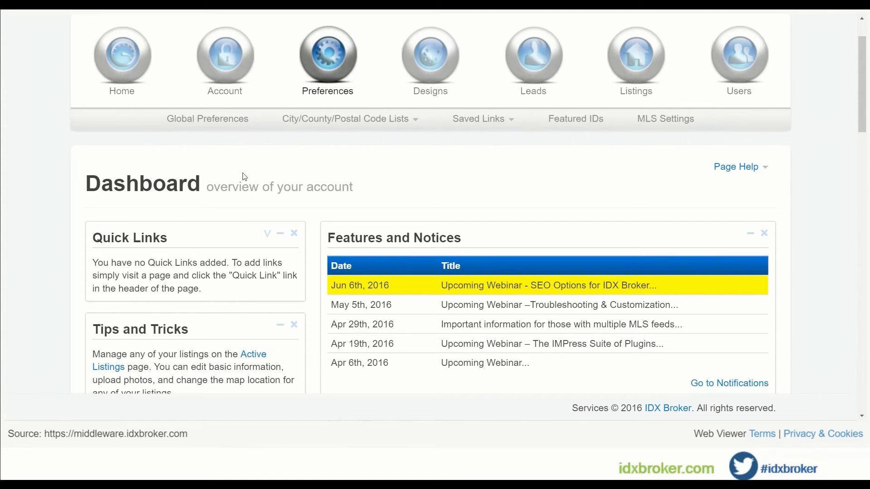
left_click(207, 119)
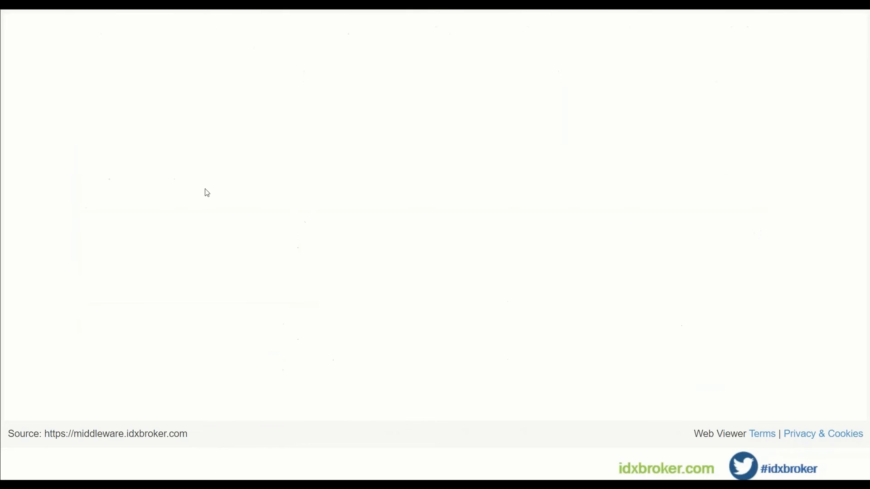
scroll(579, 306, "down", 1)
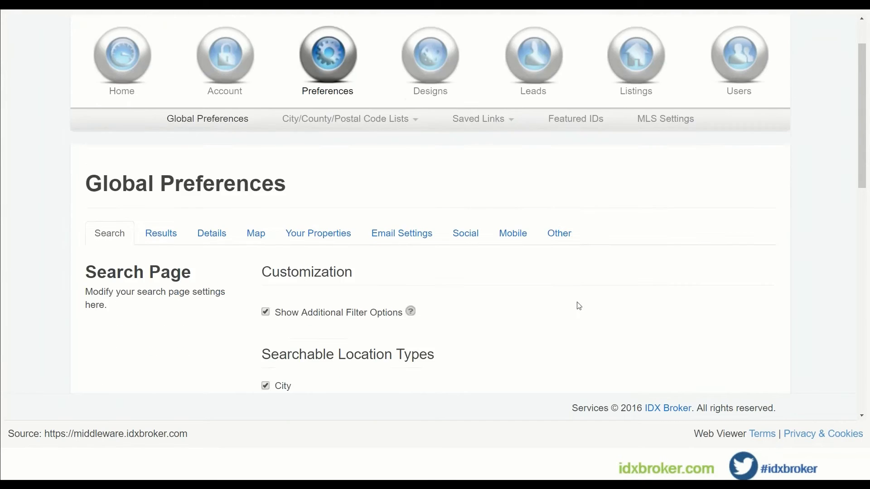
scroll(579, 307, "down", 1)
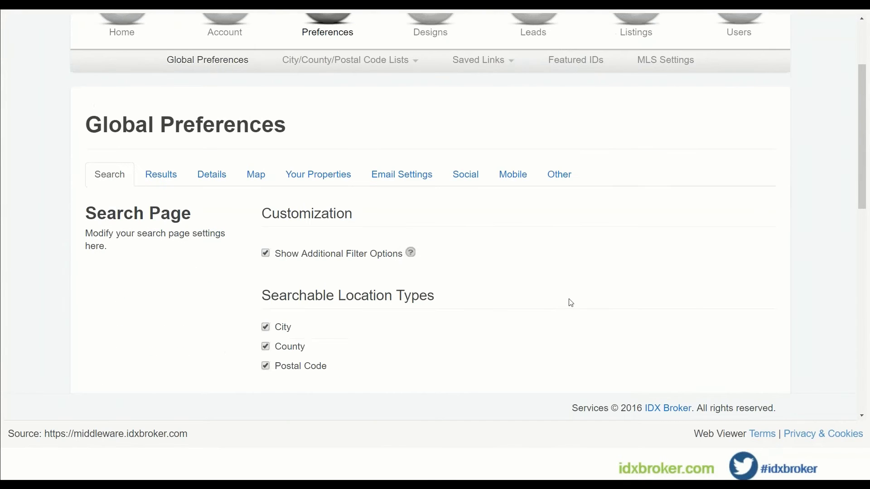
left_click(508, 177)
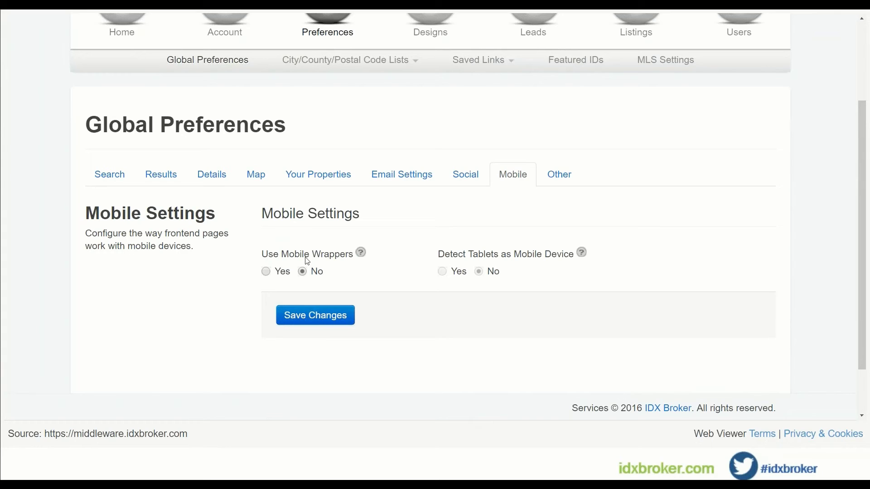
left_click(265, 271)
left_click(302, 271)
left_click(330, 316)
left_click(328, 320)
scroll(430, 349, "up", 1)
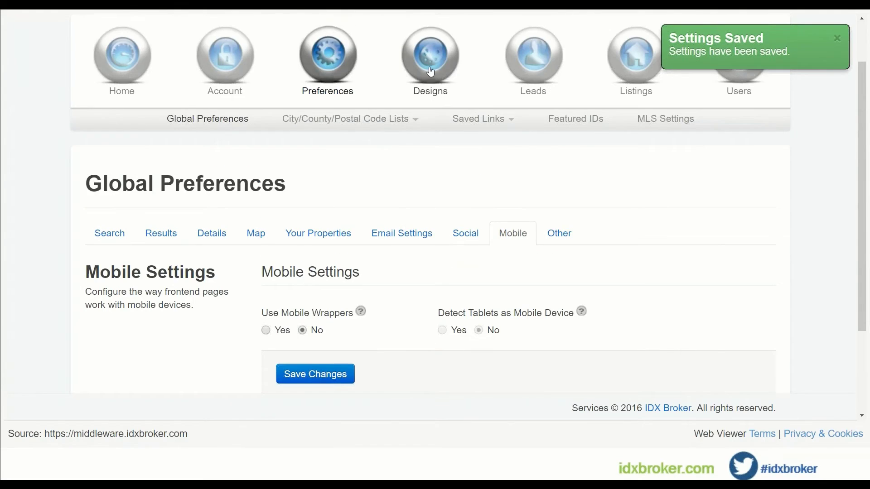
Step: Return to the list of pages and open the layout template settings of the Advanced Search page
mouse_move(431, 72)
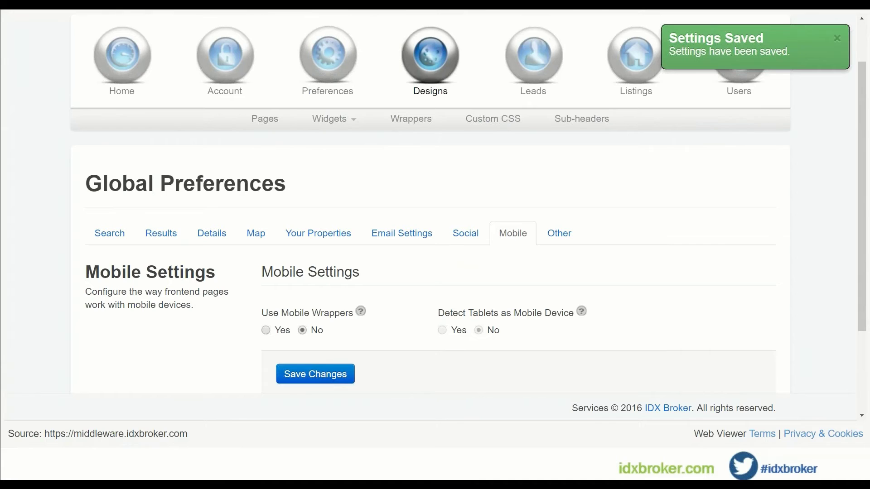
left_click(265, 120)
scroll(272, 200, "down", 3)
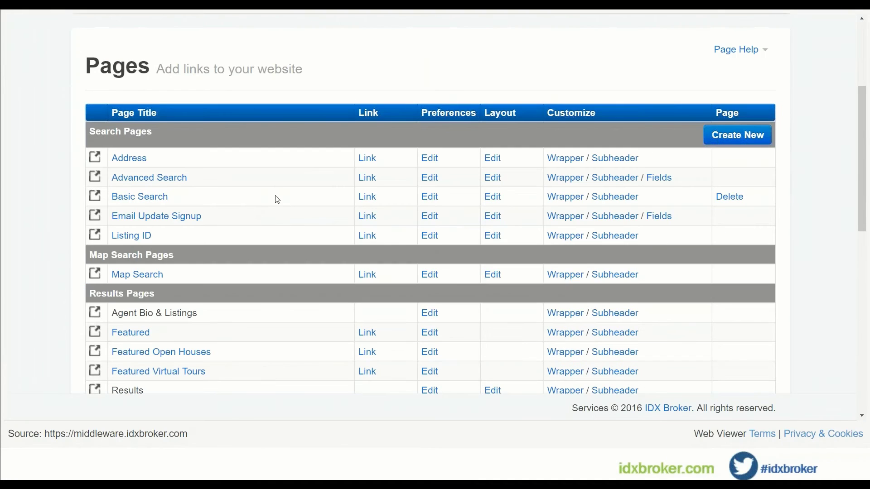
left_click(497, 181)
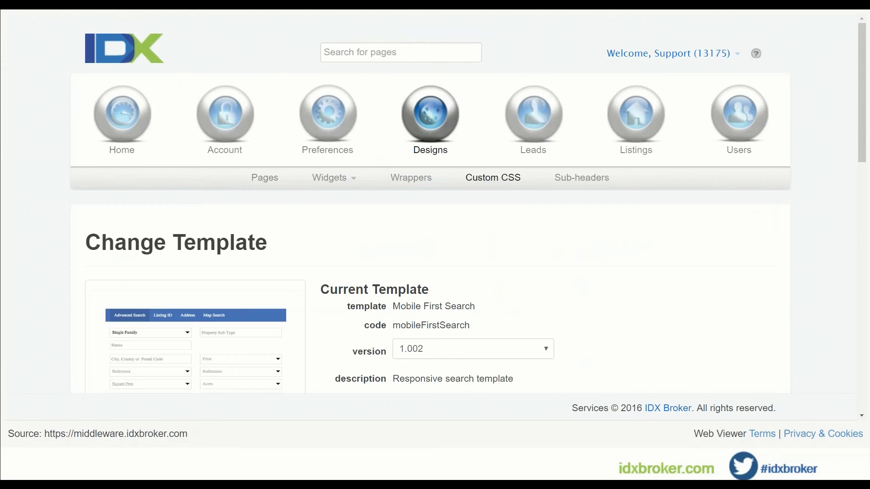
Step: Review the templates offered for the Advanced Search page, including the responsive Mobile First Search template
scroll(575, 234, "down", 1)
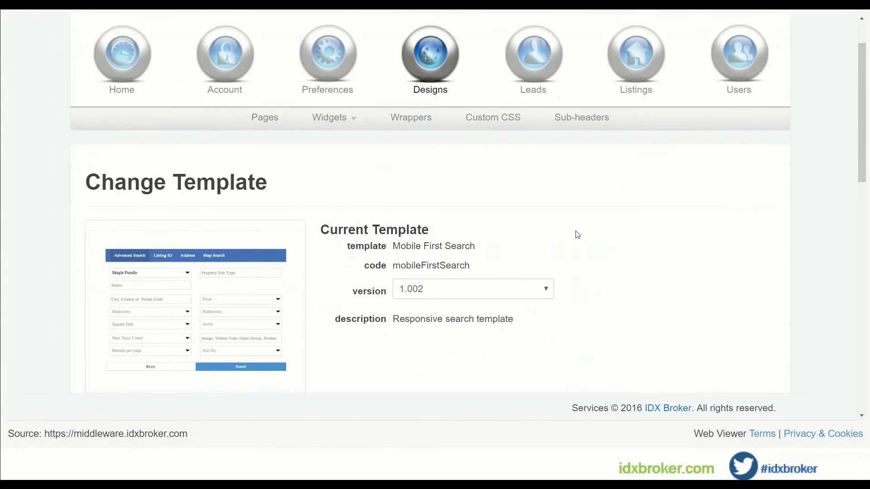
scroll(576, 233, "down", 1)
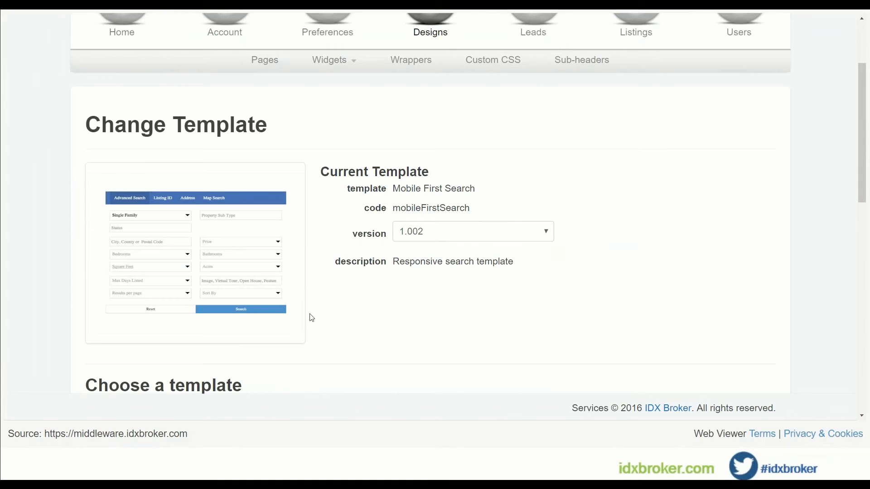
scroll(312, 317, "down", 7)
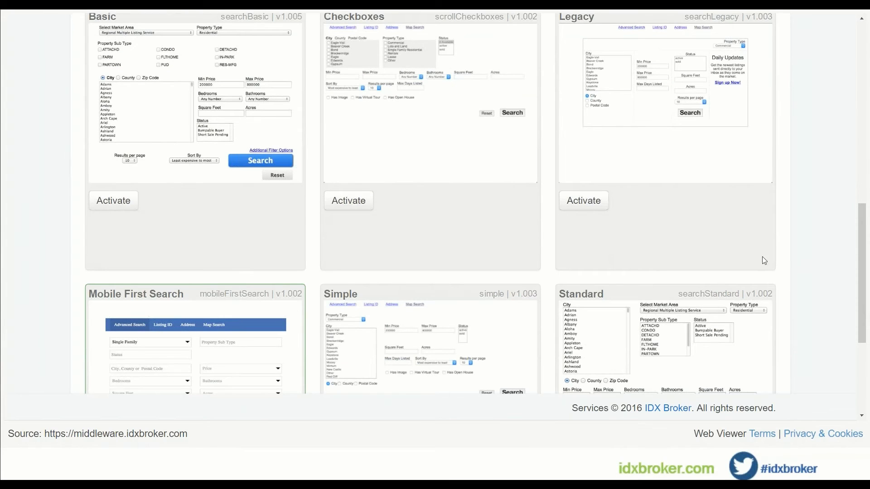
scroll(809, 270, "down", 1)
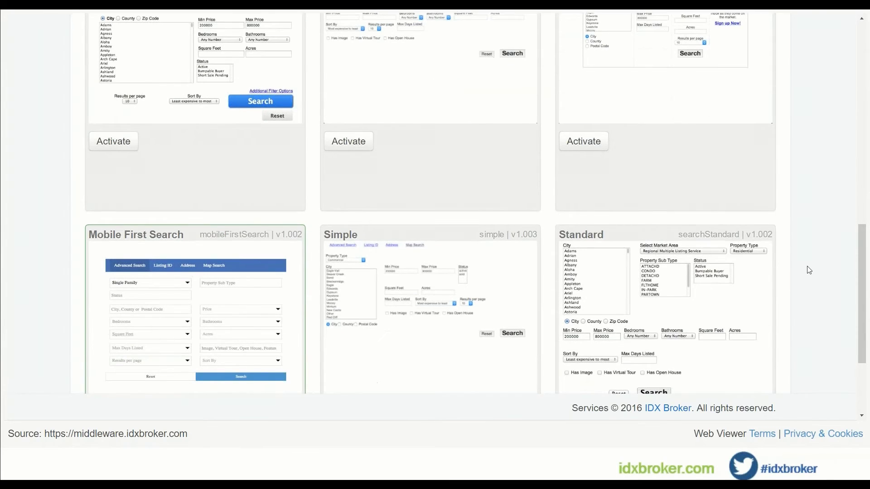
scroll(809, 270, "down", 1)
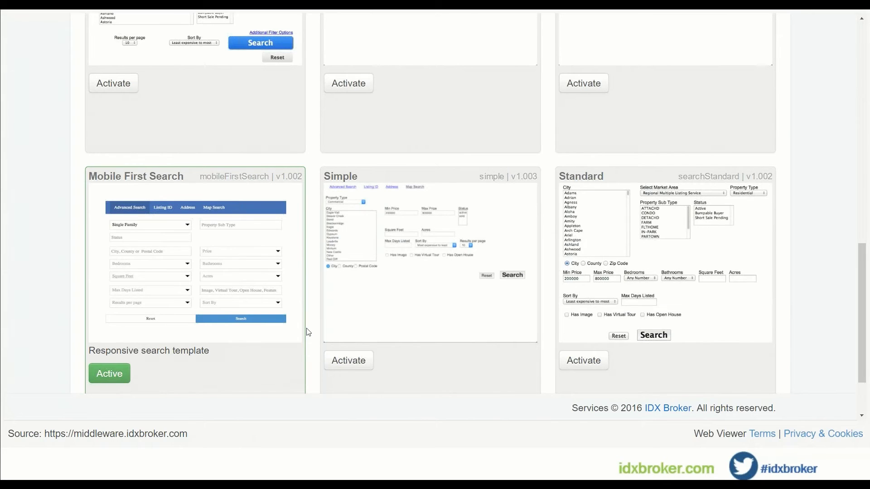
scroll(308, 332, "up", 1)
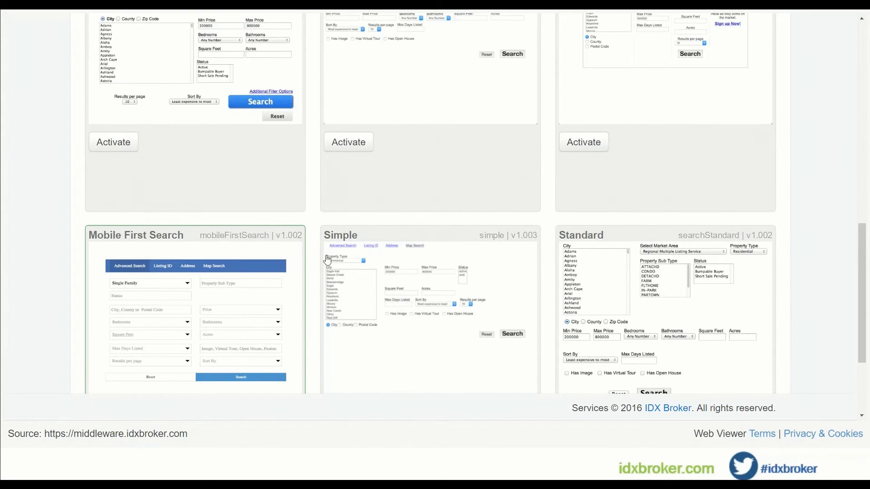
scroll(310, 245, "up", 1)
scroll(311, 245, "up", 8)
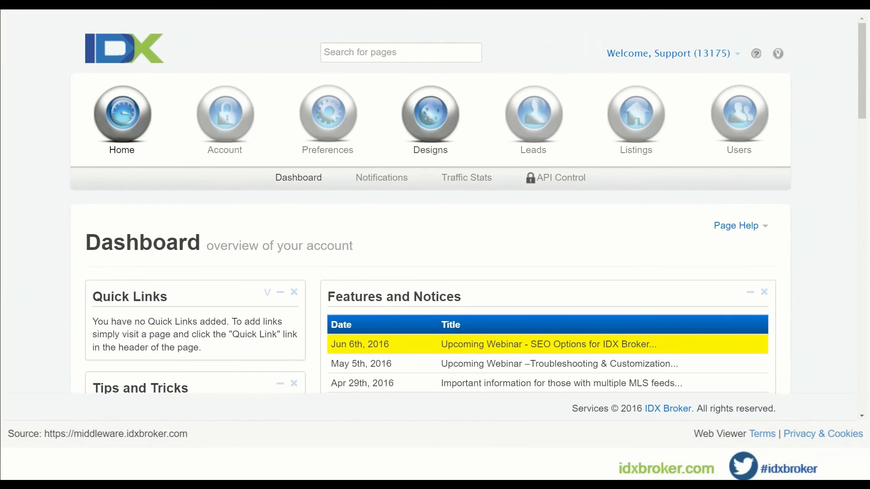
Step: Open the list of design pages and look through the Other Pages section with the Sitemap and XML Sitemap entries
left_click(408, 152)
left_click(266, 186)
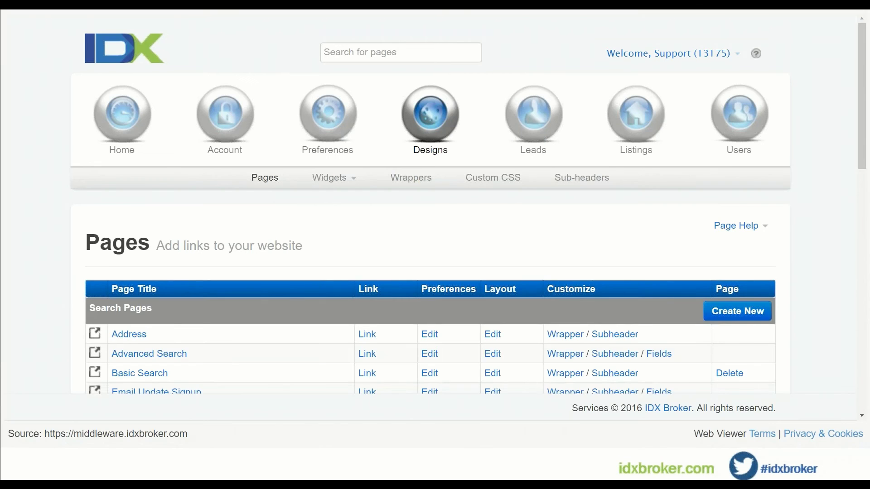
scroll(385, 243, "down", 1)
scroll(344, 227, "down", 13)
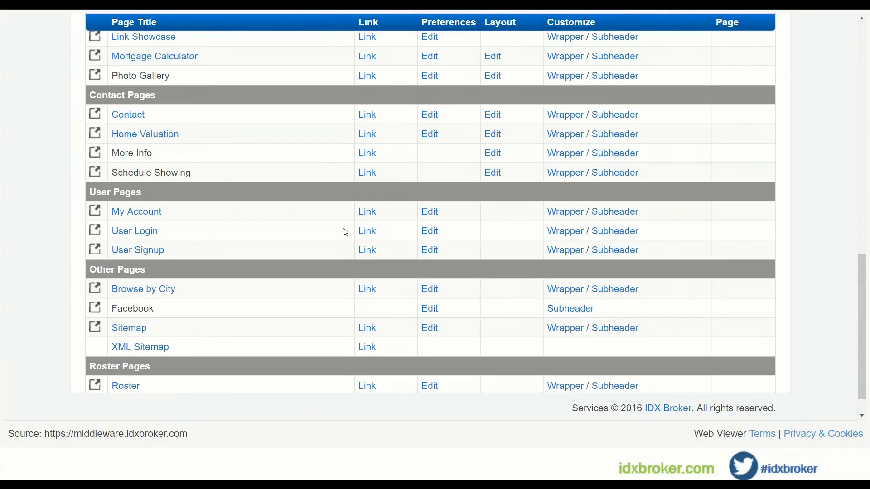
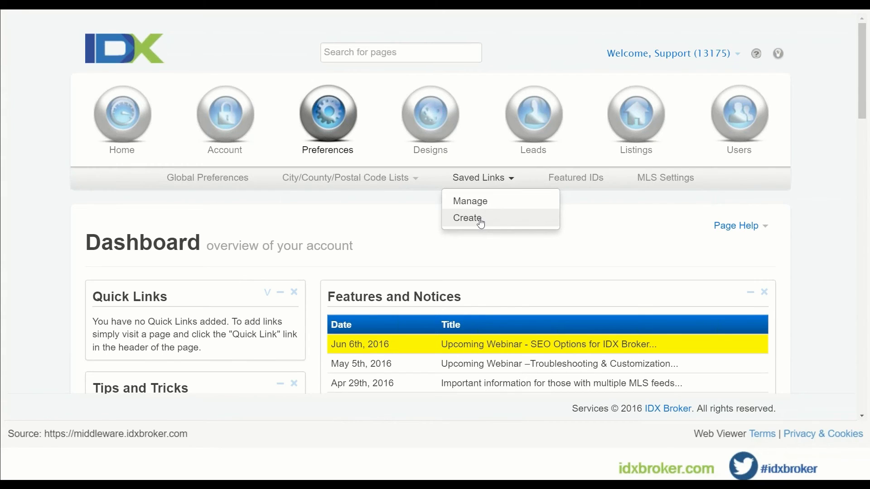
Step: Open the form for creating a new saved link and check which search pages are available
left_click(480, 224)
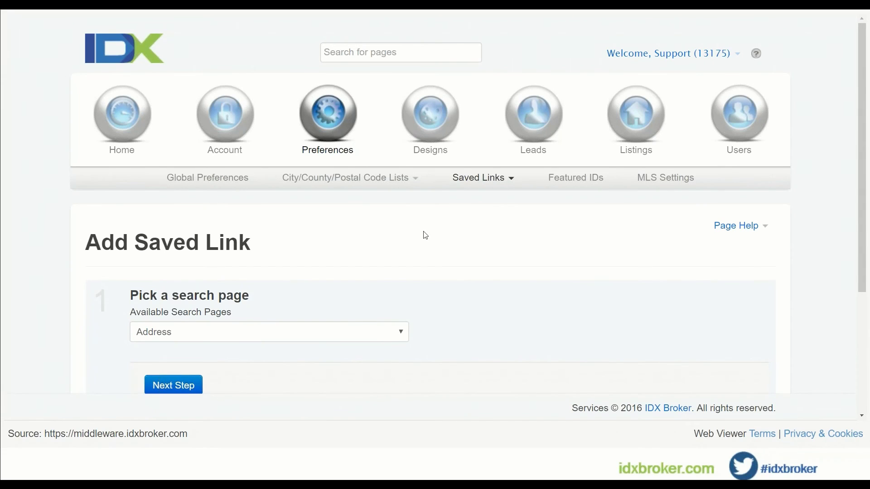
scroll(425, 235, "down", 2)
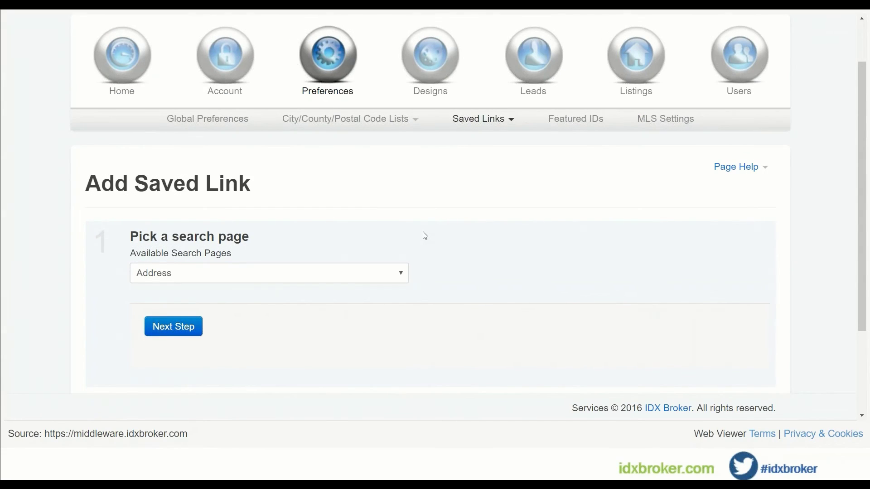
scroll(424, 236, "down", 2)
left_click(329, 218)
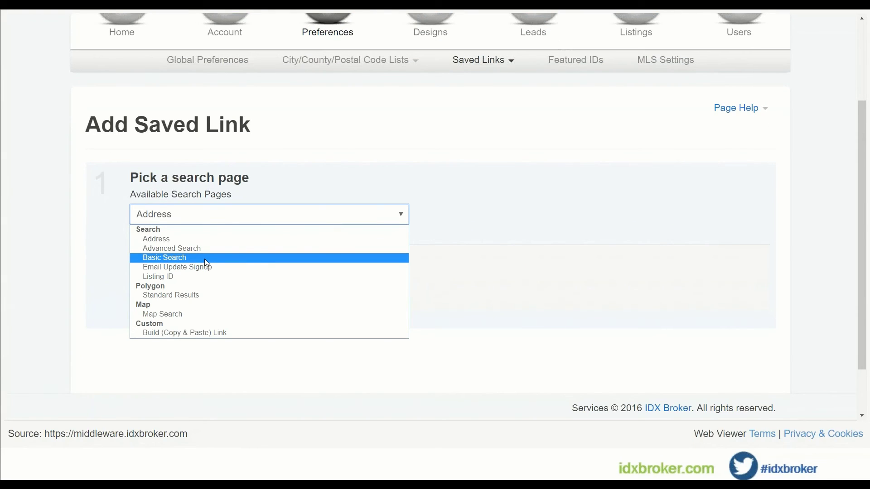
left_click(316, 191)
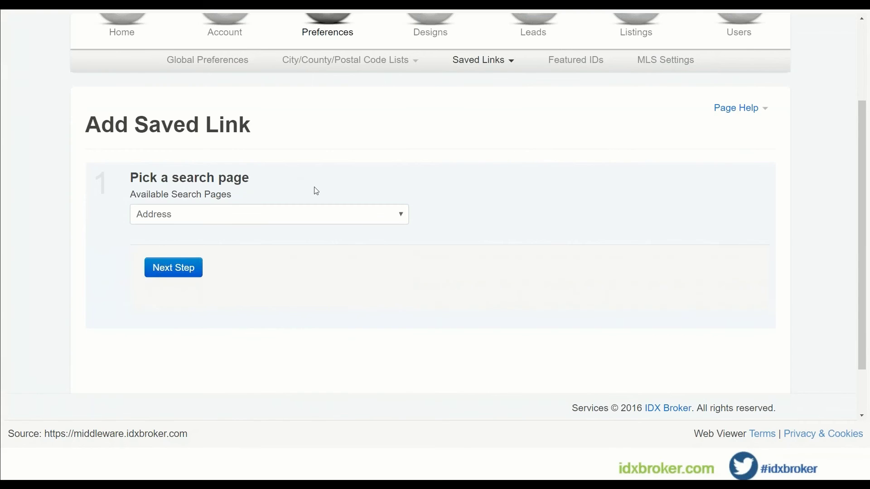
scroll(316, 191, "up", 2)
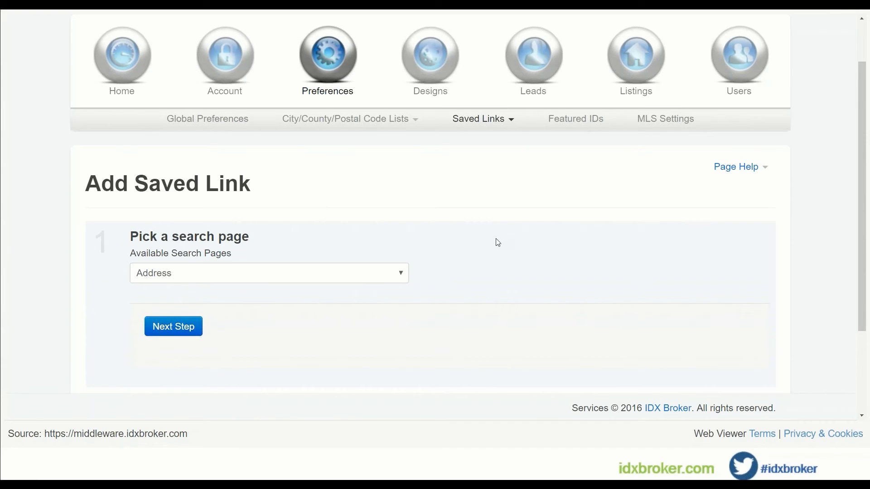
left_click(487, 125)
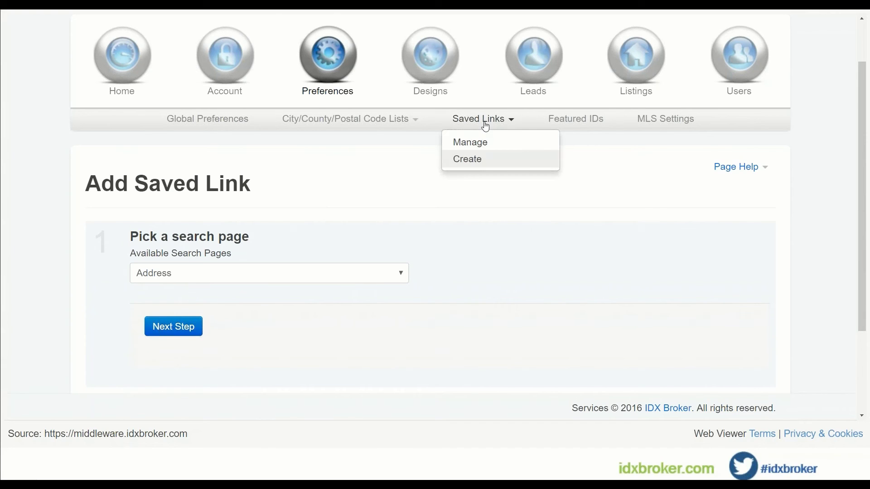
left_click(475, 161)
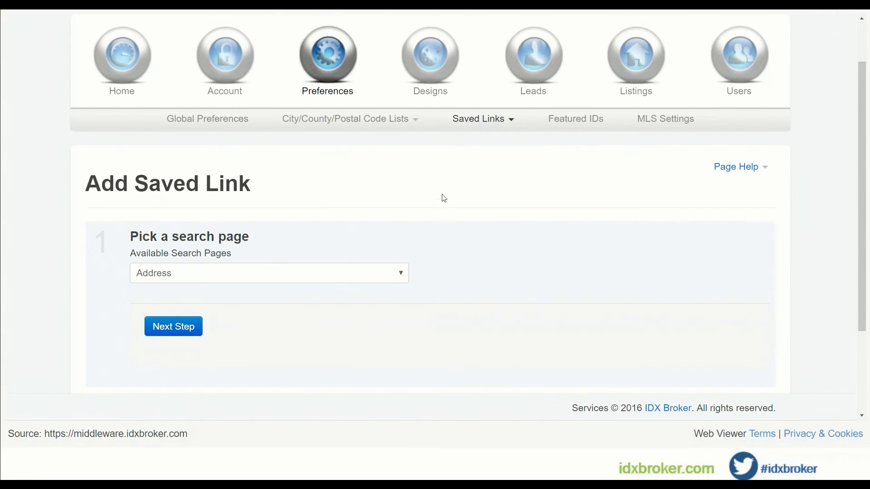
Step: Pick Advanced Search as the saved link's search page and continue to the criteria
left_click(244, 272)
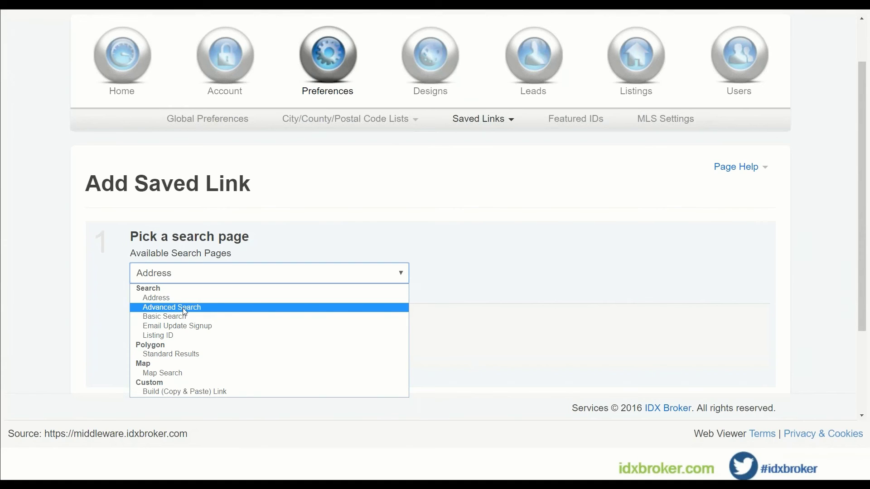
left_click(183, 308)
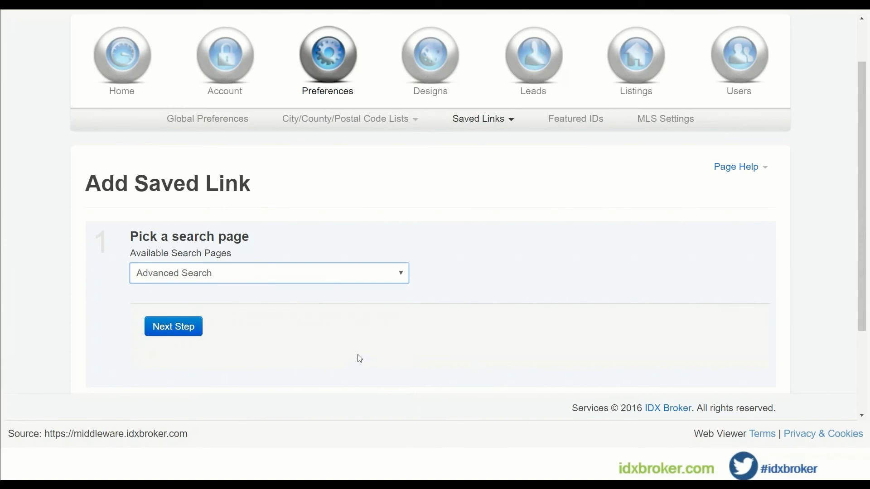
scroll(359, 358, "down", 2)
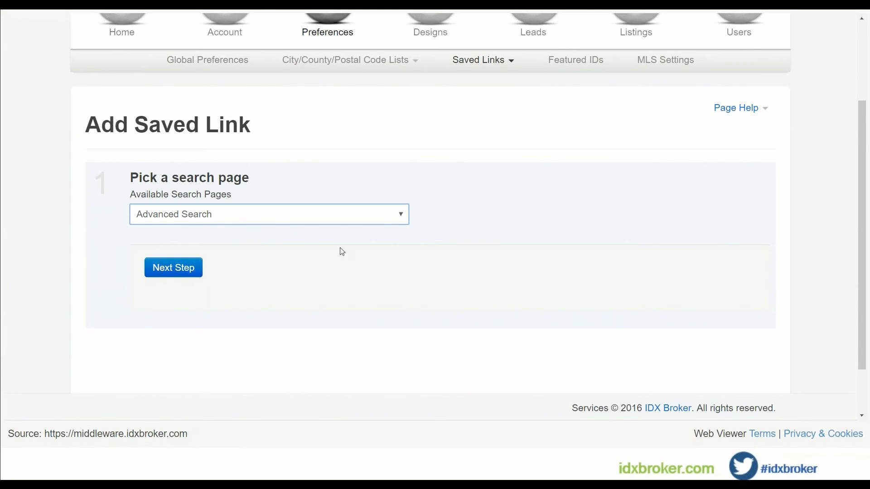
scroll(271, 252, "down", 1)
left_click(174, 209)
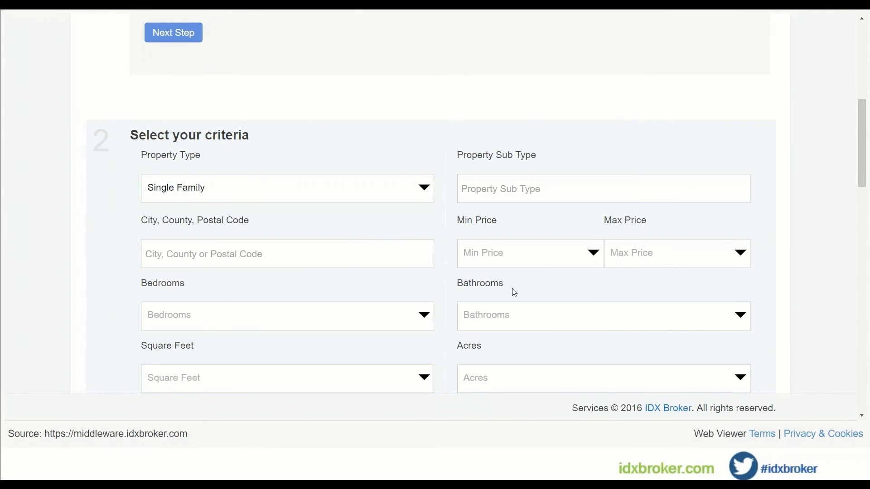
Step: Select Pets allowed in the General criteria of the saved link
scroll(455, 249, "down", 2)
scroll(455, 249, "down", 8)
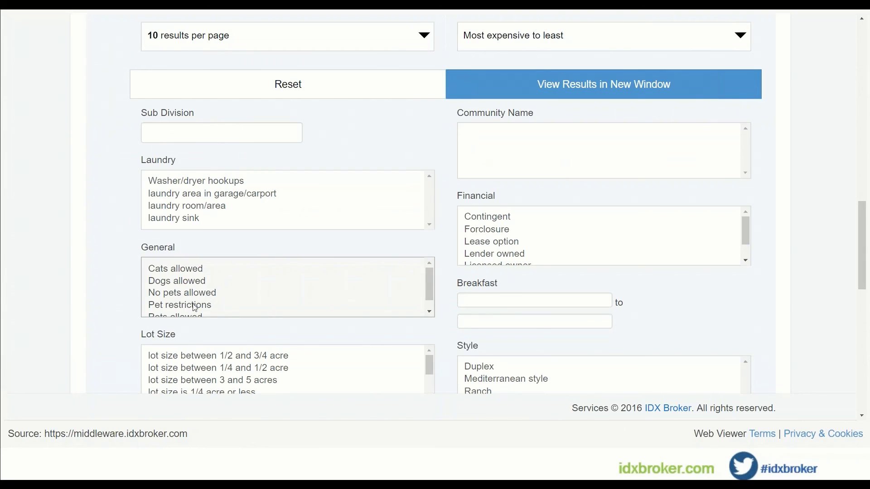
scroll(347, 263, "down", 1)
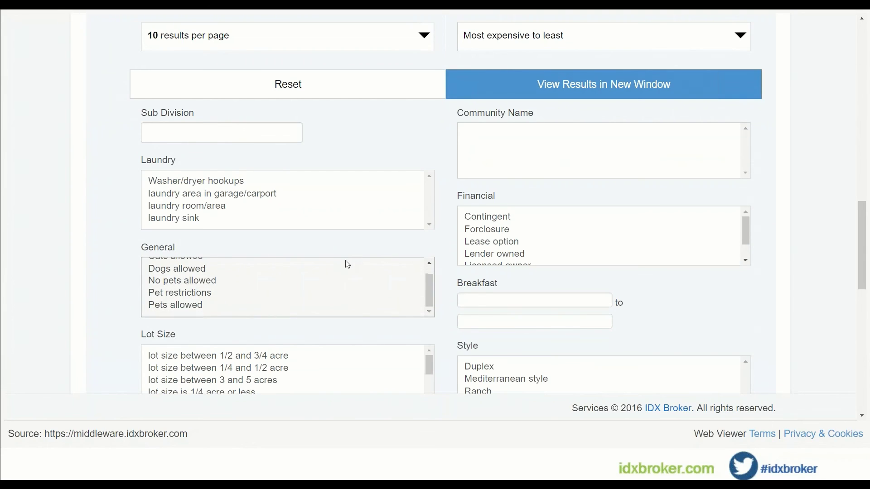
scroll(227, 286, "up", 1)
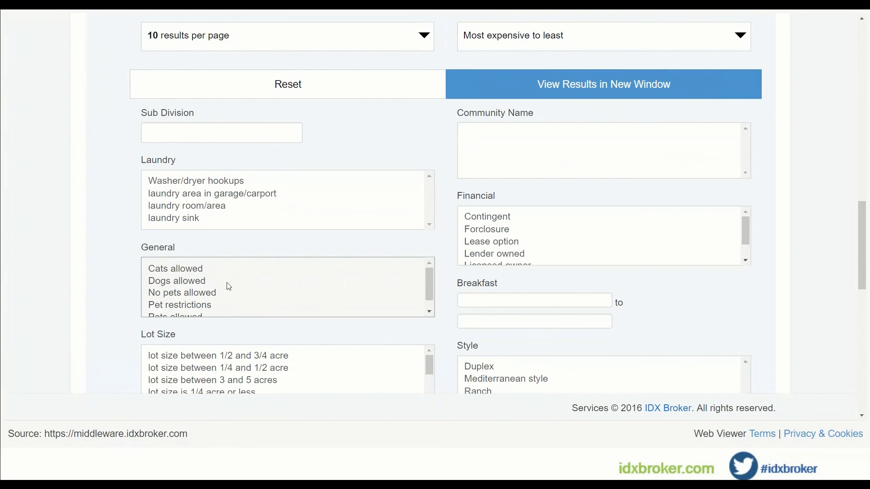
scroll(222, 295, "down", 1)
left_click(213, 304)
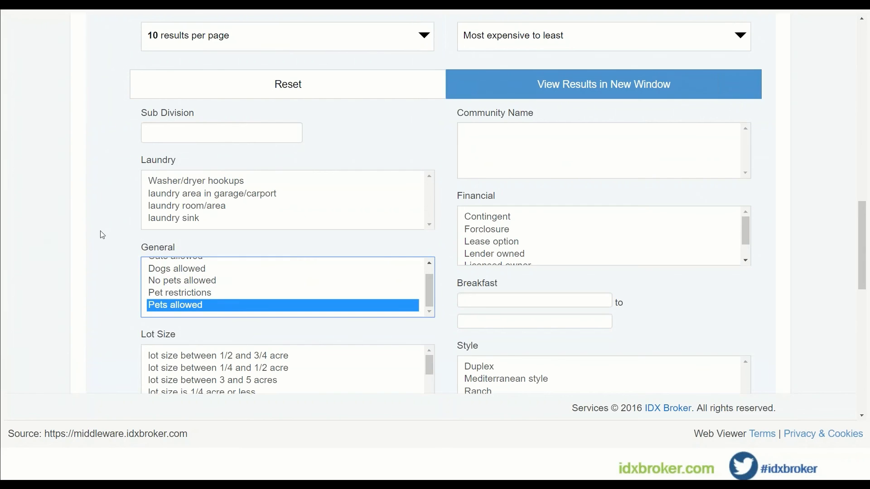
Step: Review the saved link's other search criteria, such as Financial, Lot Size, Style, Recreation and Interior
scroll(839, 259, "down", 1)
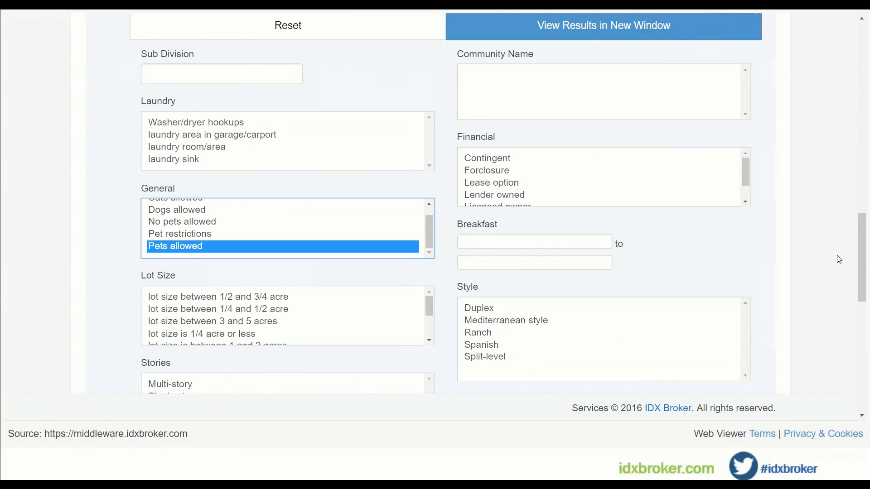
scroll(839, 260, "down", 1)
scroll(839, 260, "down", 1)
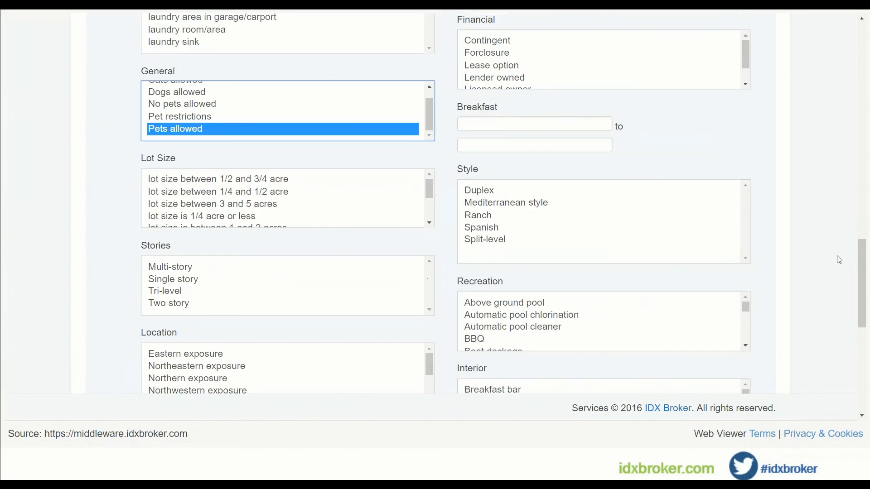
scroll(839, 259, "down", 1)
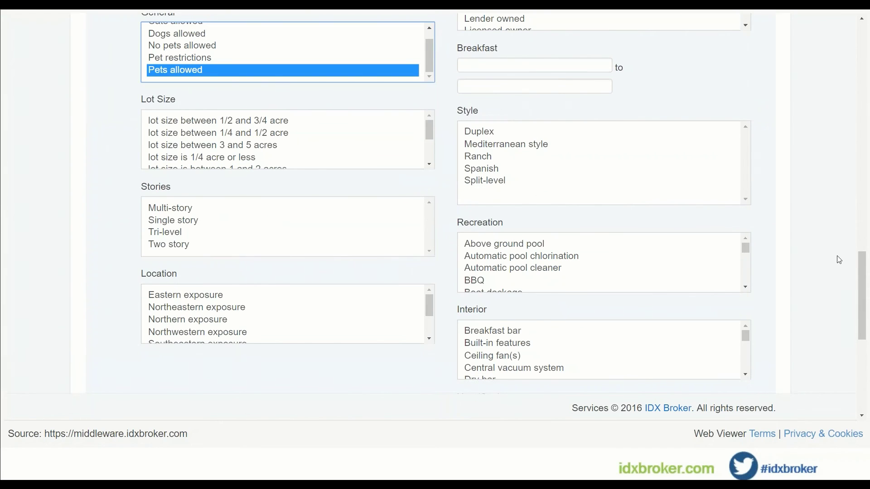
scroll(839, 260, "down", 2)
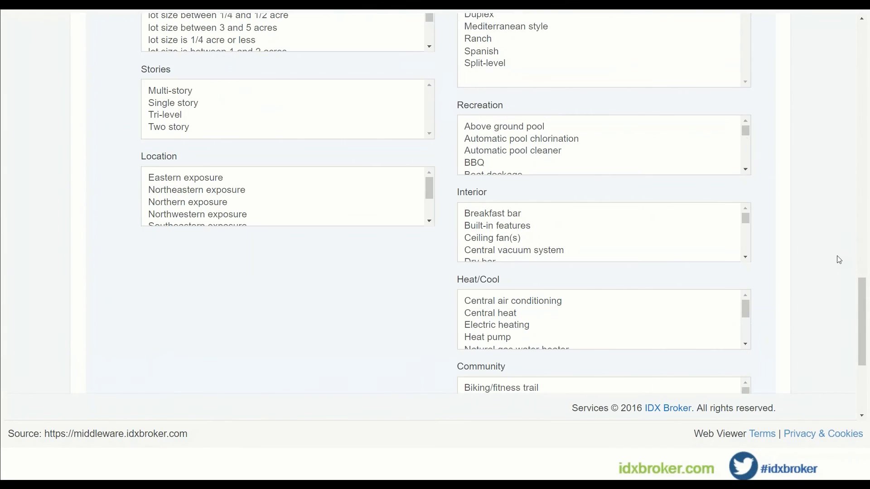
scroll(838, 259, "up", 4)
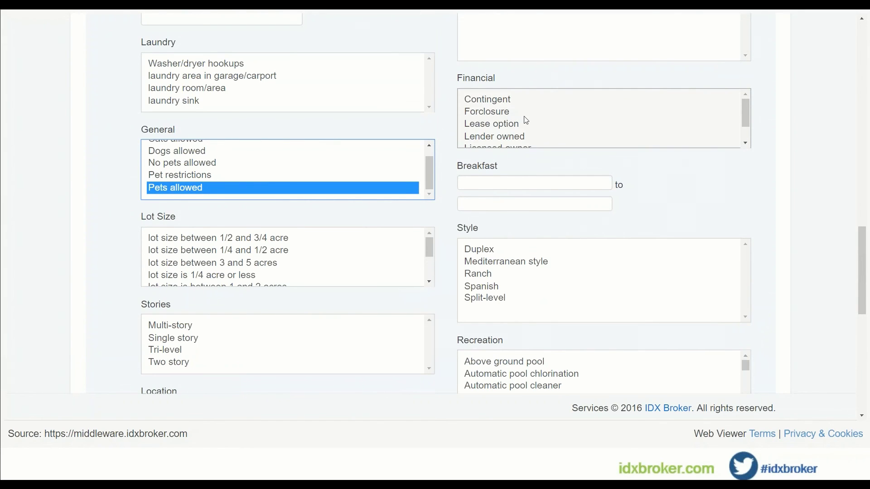
scroll(607, 131, "down", 1)
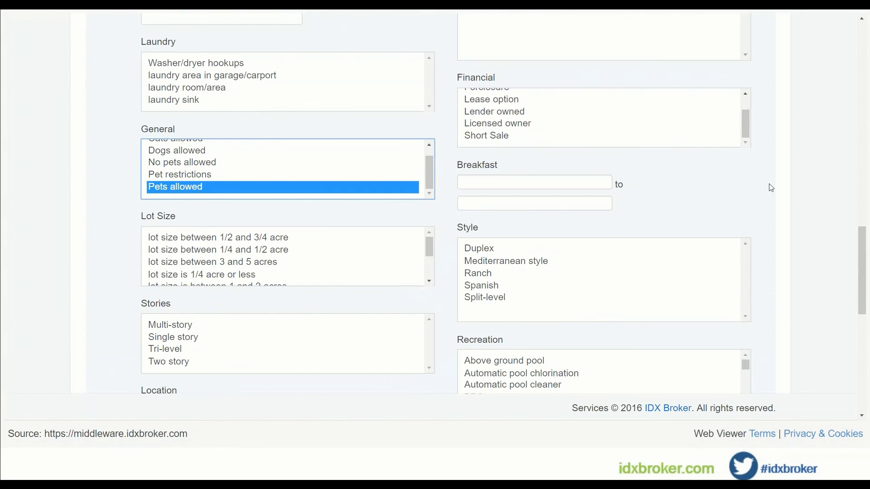
scroll(774, 217, "down", 2)
scroll(792, 243, "down", 1)
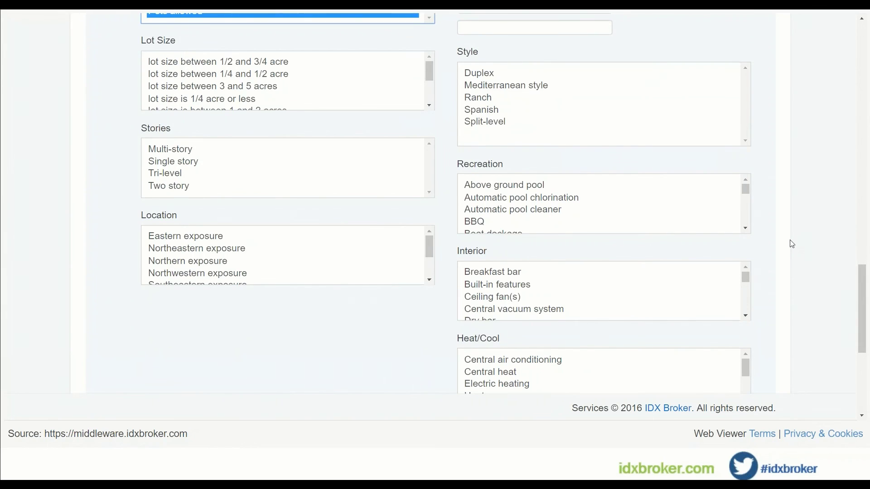
scroll(792, 244, "up", 1)
scroll(792, 244, "up", 4)
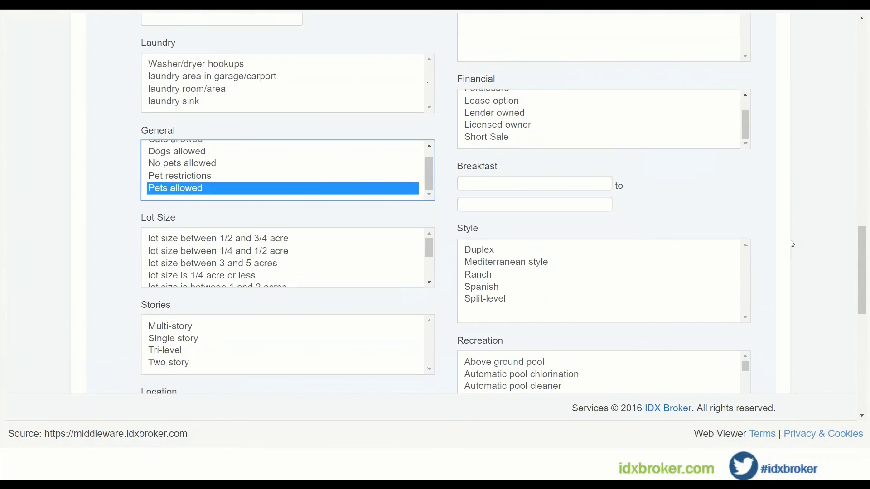
scroll(788, 243, "up", 1)
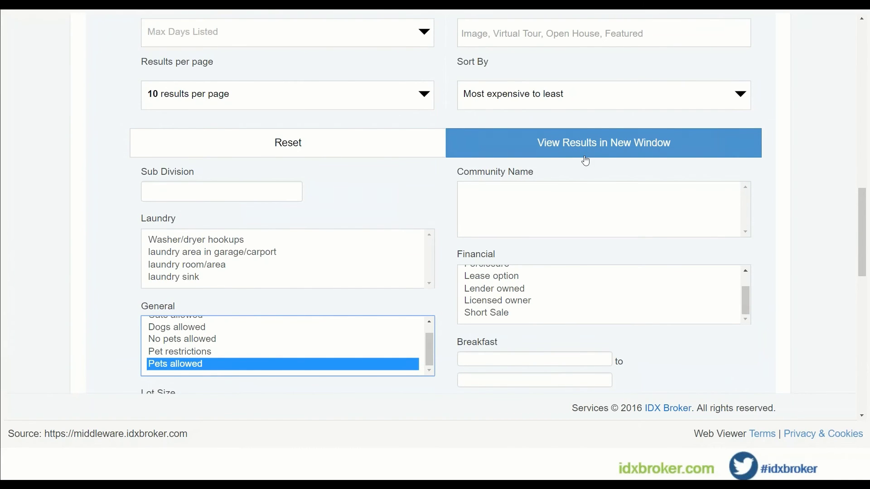
scroll(816, 229, "down", 5)
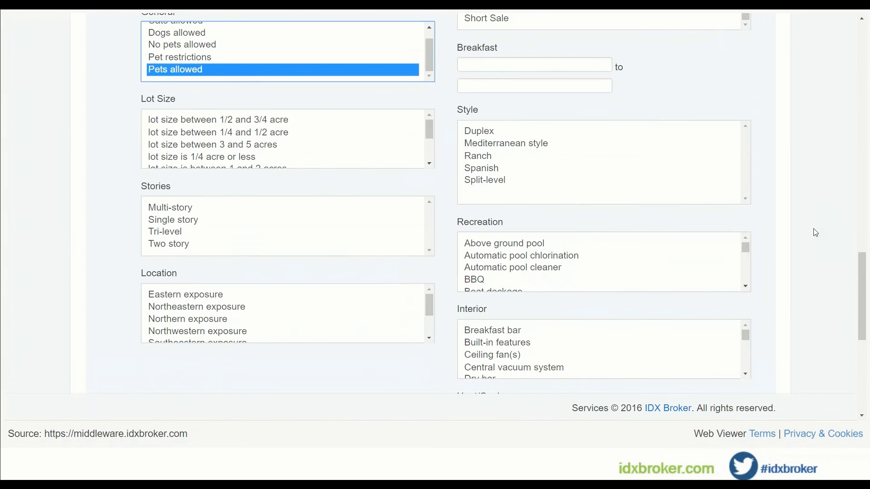
Step: Continue from the search criteria to the naming stage and set the saved link's page title to "pet friendly homes"
scroll(815, 233, "down", 5)
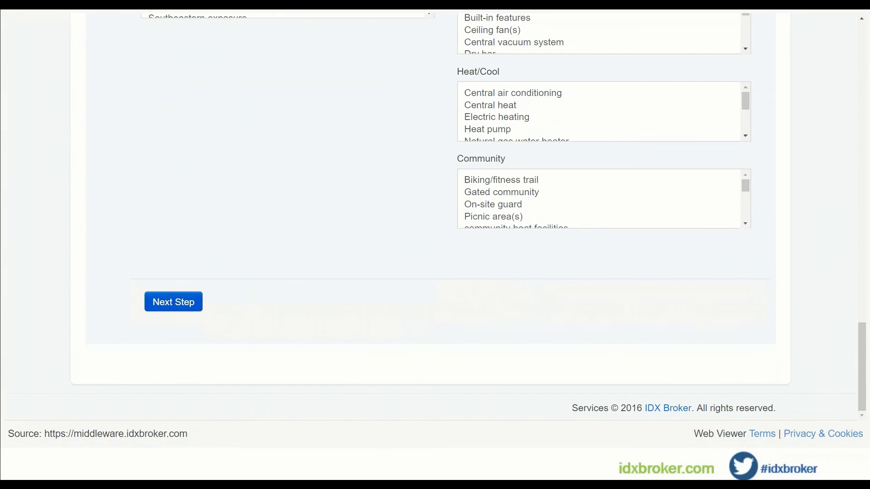
left_click(178, 304)
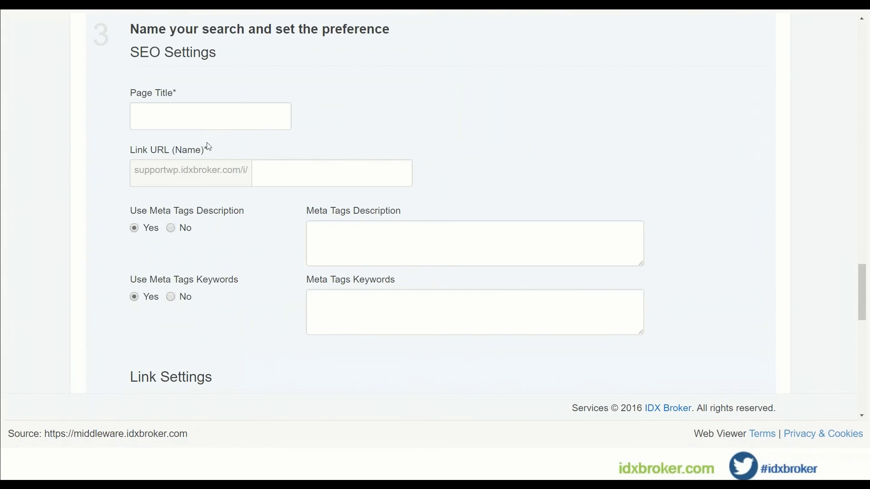
left_click(205, 120)
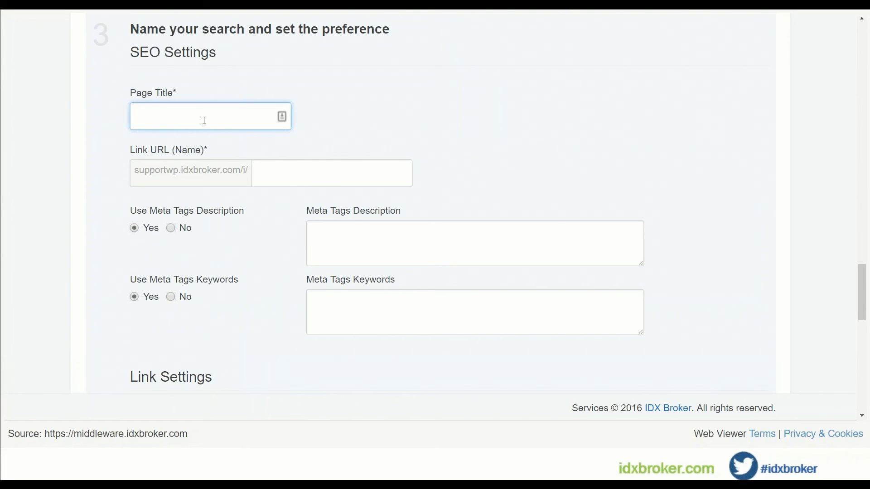
type("pet friendly homes")
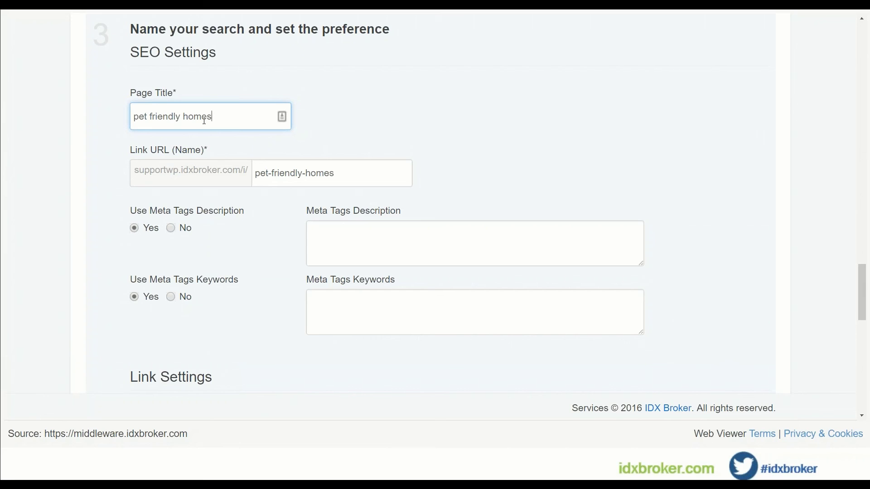
left_click(335, 249)
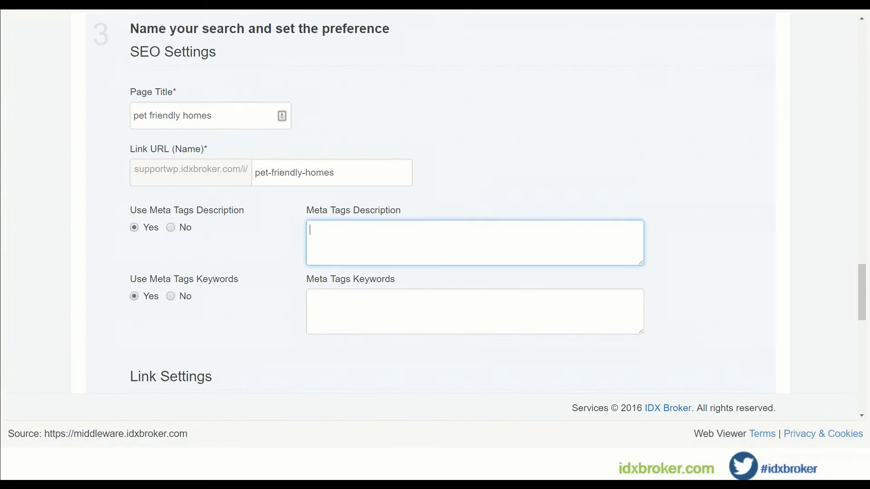
Step: Write the sub-header text "Come and view homes on Sesame Street that allow for cute and cuddly pets." and start a new line below it
scroll(281, 238, "down", 5)
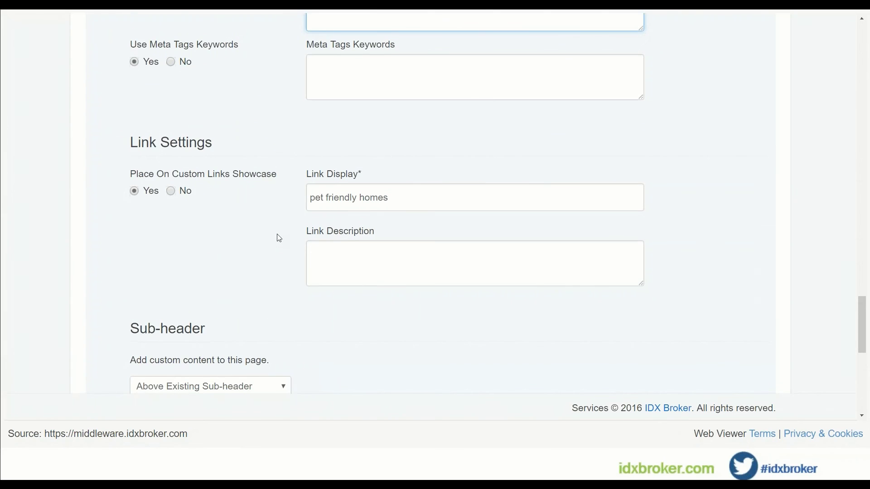
scroll(278, 238, "down", 5)
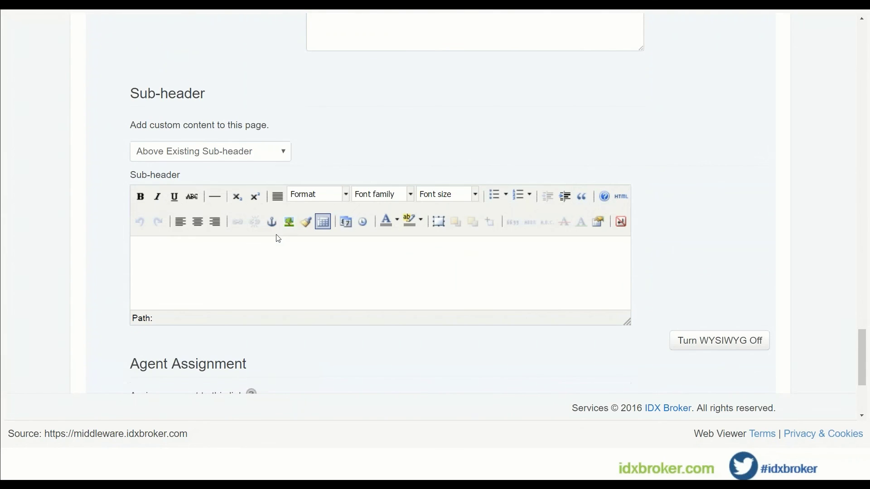
left_click(227, 249)
scroll(290, 259, "down", 2)
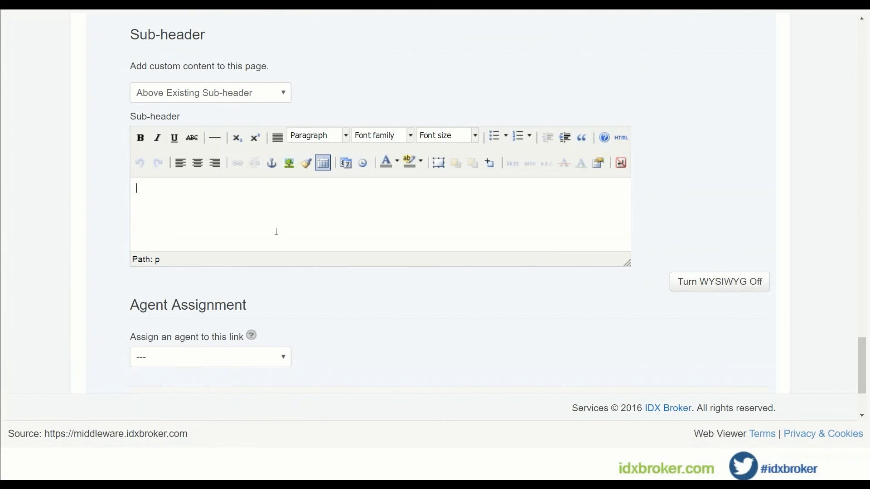
type("Come and view homes on Sesame S")
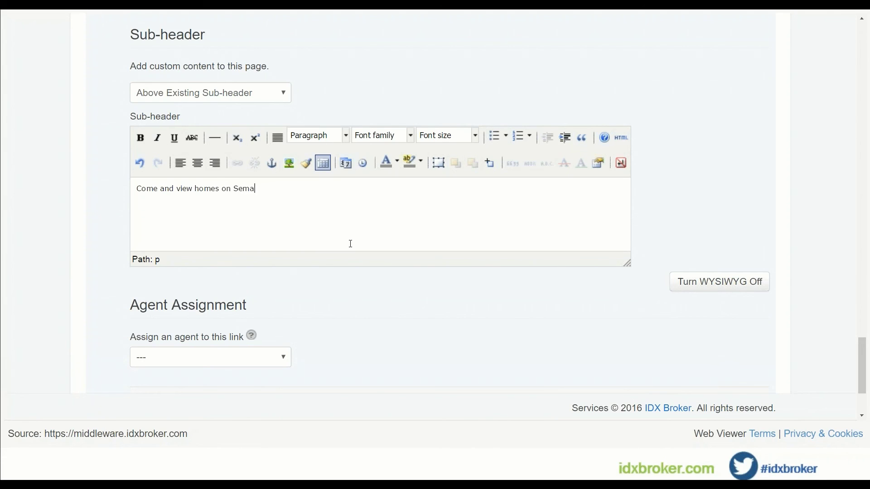
type("treet that allow for cu")
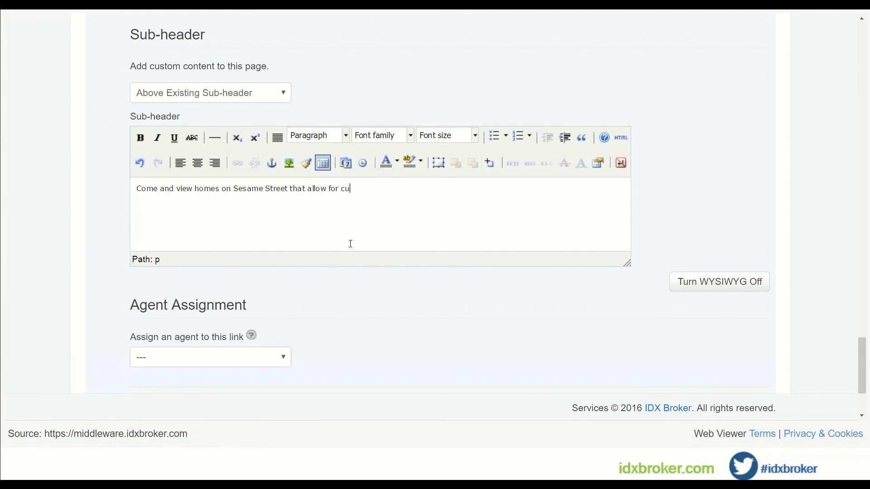
type("te and cuddly pets.")
key("Return")
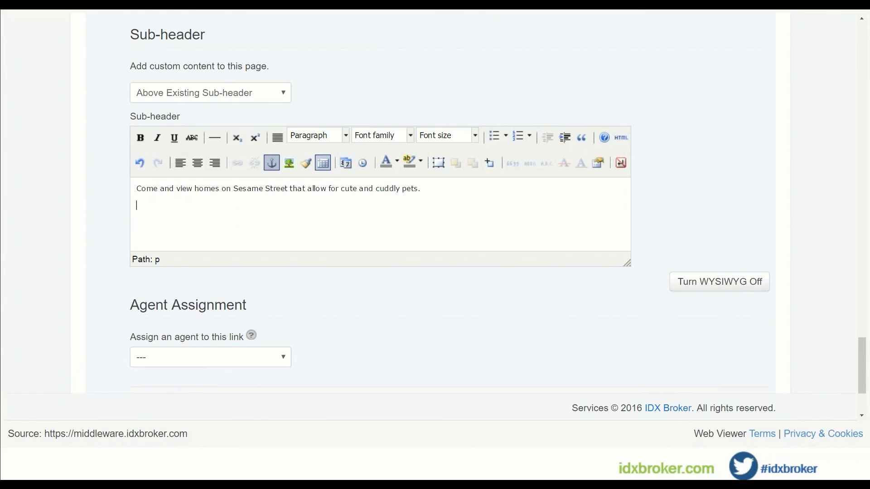
Step: Start inserting an image below the sub-header text, using the suggested upload.wikimedia.org address as its image URL
left_click(291, 166)
left_click(288, 164)
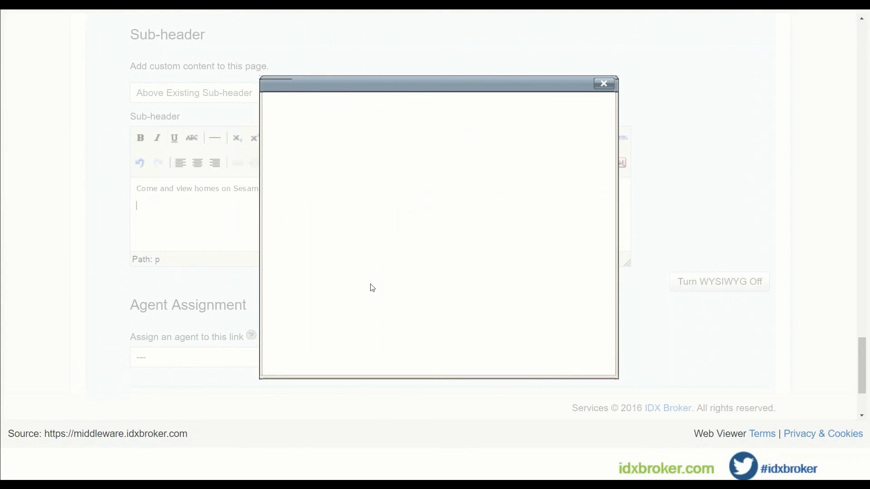
left_click(379, 132)
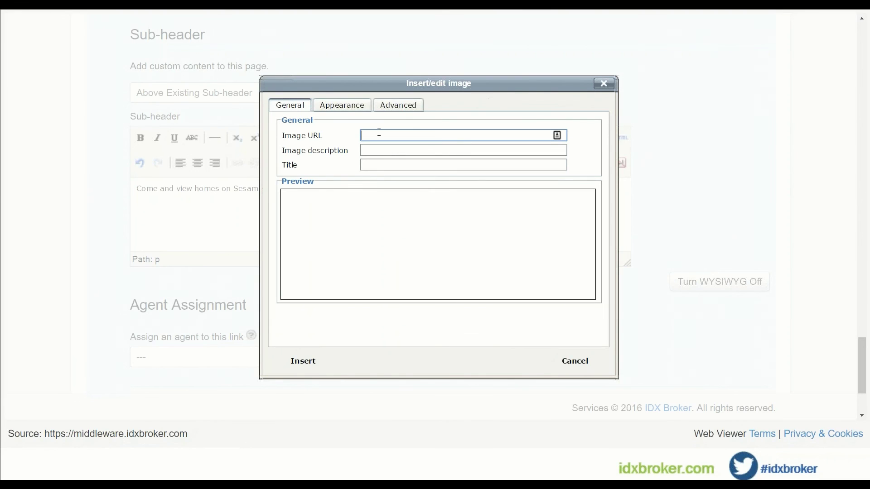
key("Down")
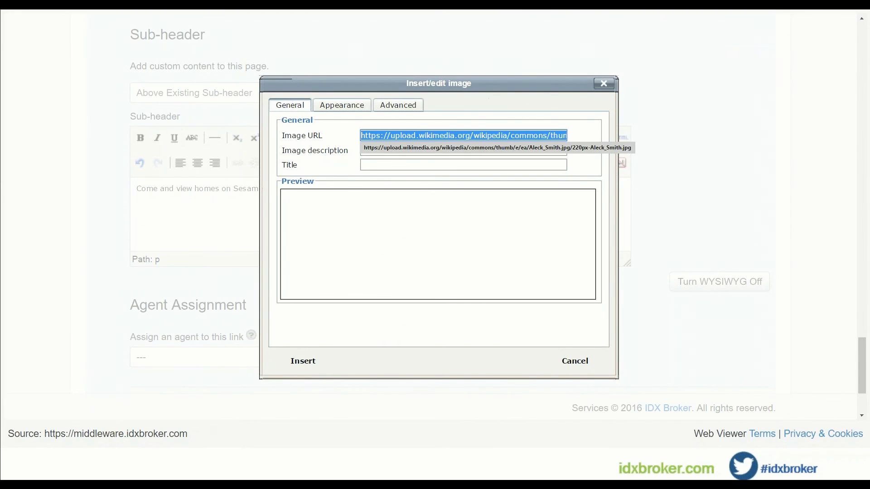
left_click(416, 148)
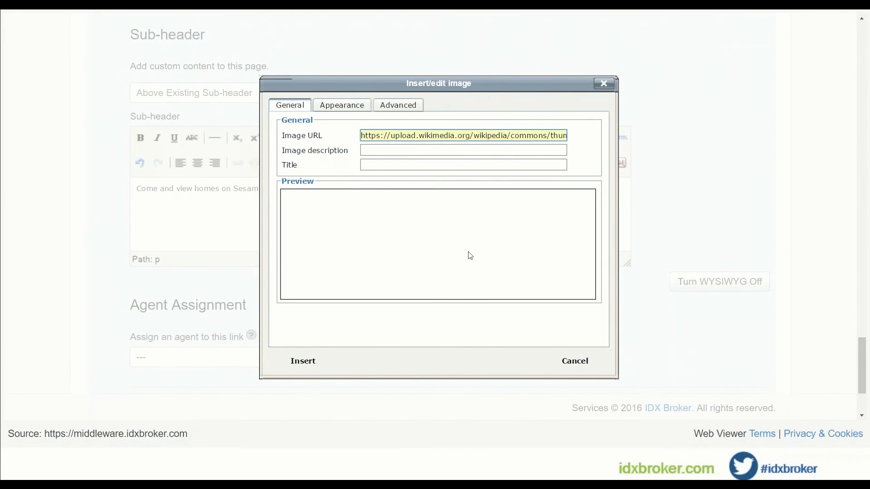
left_click(377, 154)
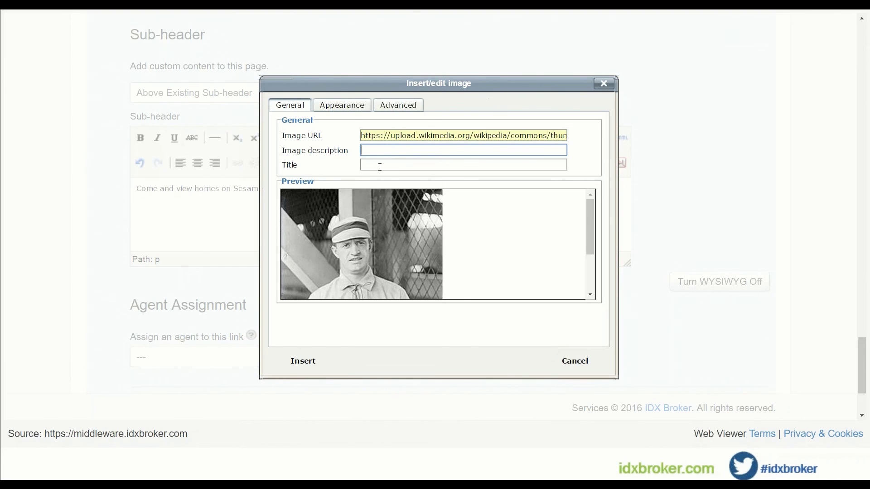
left_click(380, 167)
Step: Check the image preview and the Appearance settings for the sub-header image
scroll(516, 240, "down", 3)
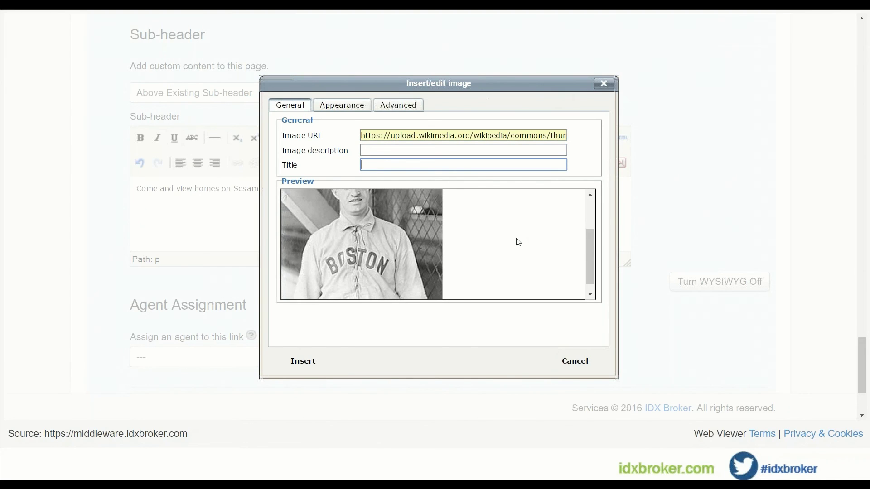
scroll(519, 244, "up", 2)
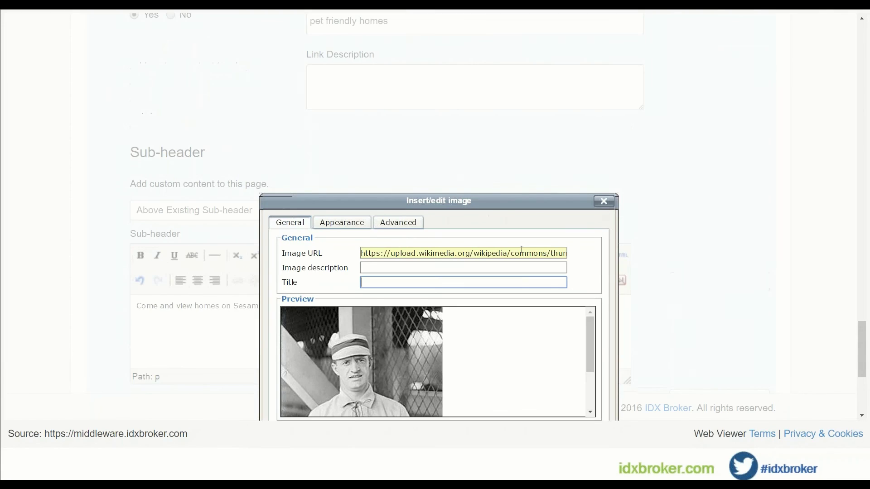
scroll(518, 246, "down", 1)
scroll(517, 251, "down", 1)
left_click(405, 166)
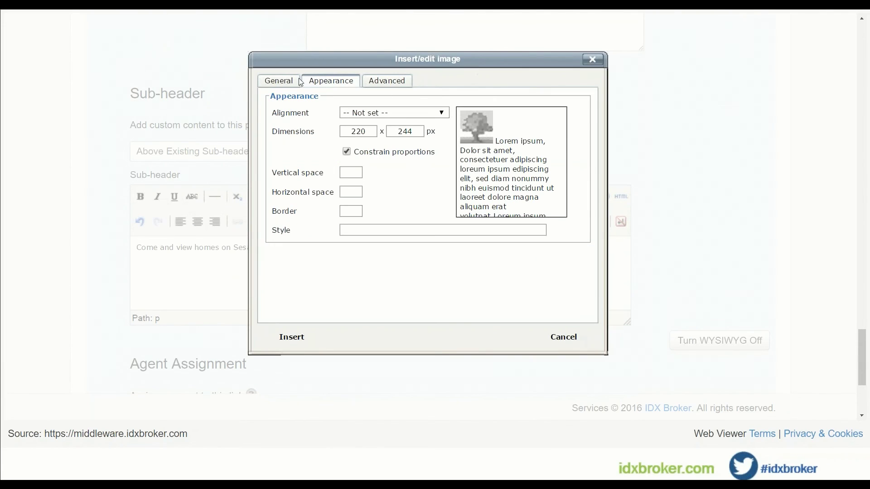
left_click(269, 81)
scroll(521, 233, "up", 1)
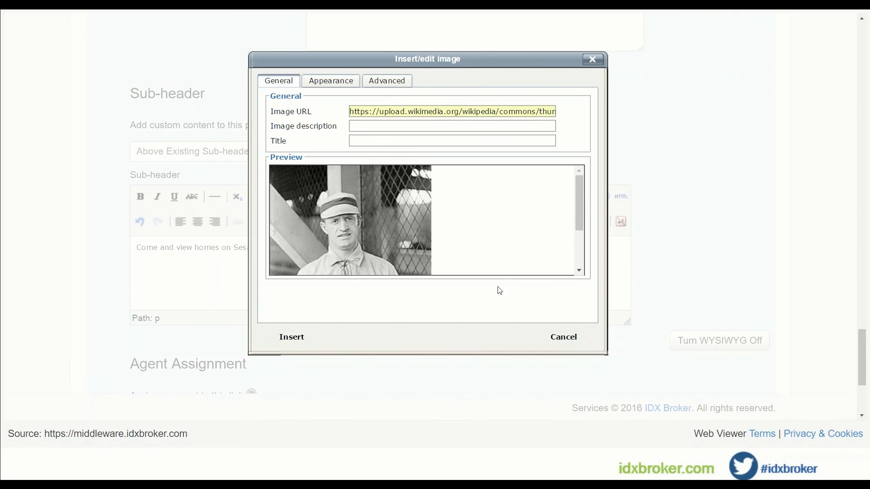
Step: Give the image the description "Realtor Guy" and insert it into the sub-header
left_click(299, 338)
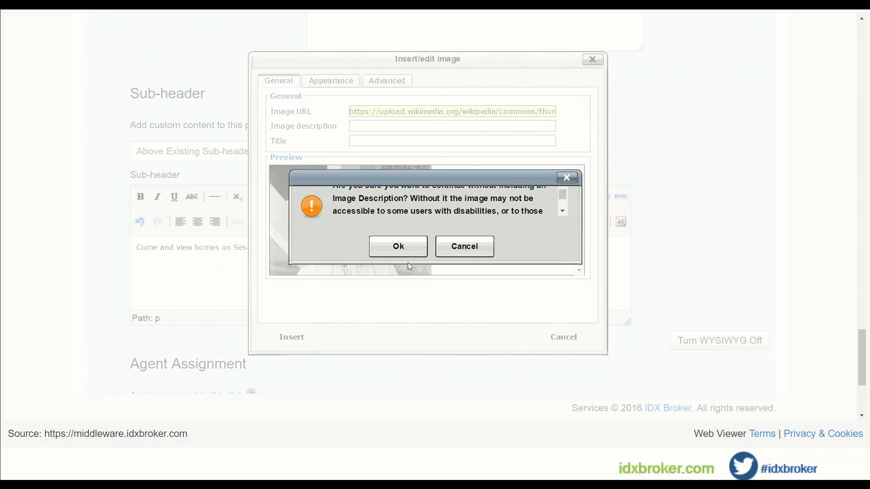
scroll(420, 226, "up", 2)
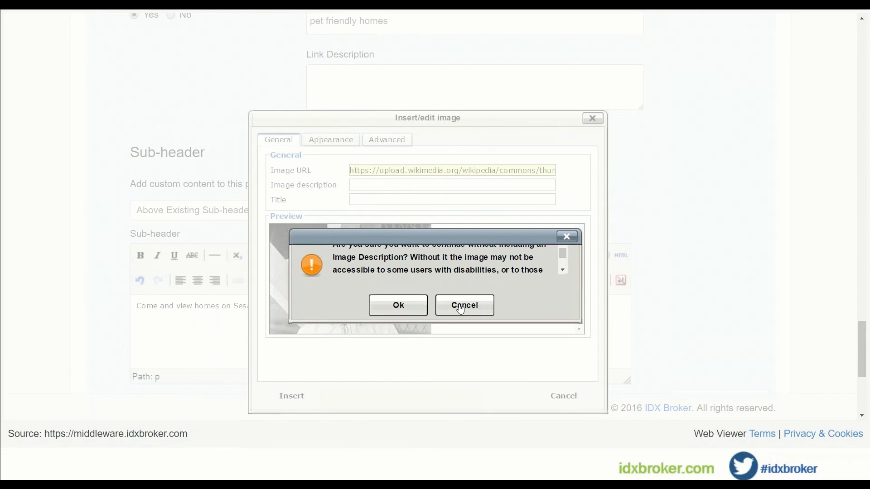
left_click(460, 307)
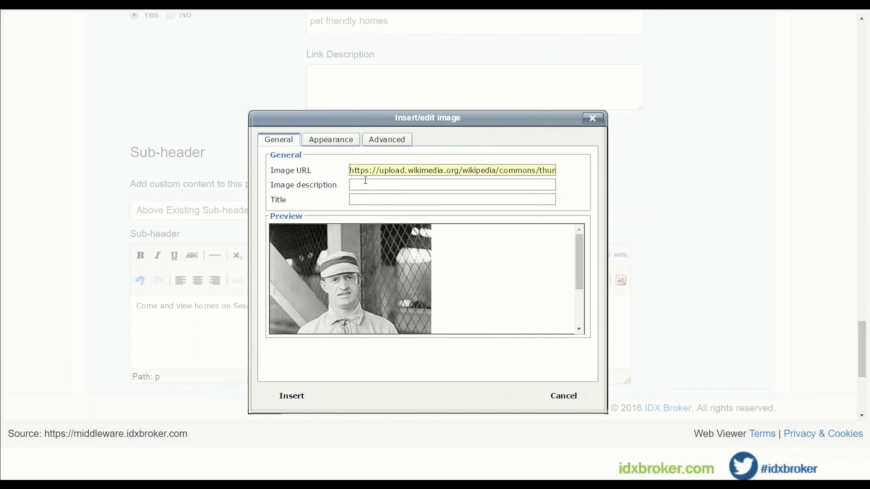
left_click(365, 181)
type("Rea")
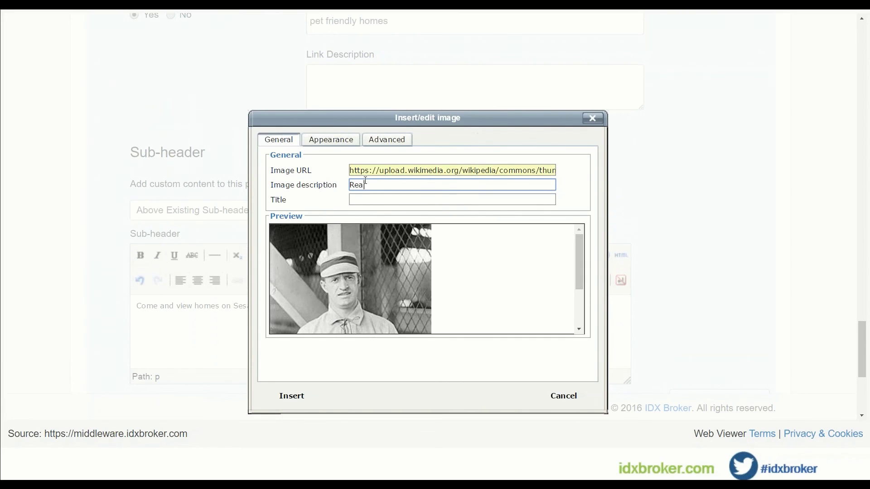
type("ltor Guy")
key("BackSpace")
key("Return")
Step: Resize the sub-header editor until it shows both the text and the whole image
scroll(515, 357, "down", 1)
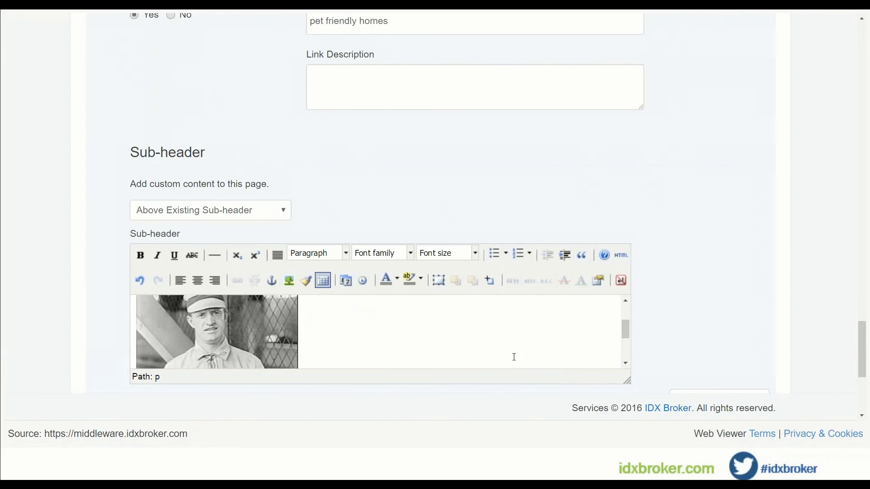
left_click_drag(628, 381, 743, 380)
scroll(404, 350, "up", 1)
scroll(704, 295, "down", 2)
scroll(305, 204, "down", 1)
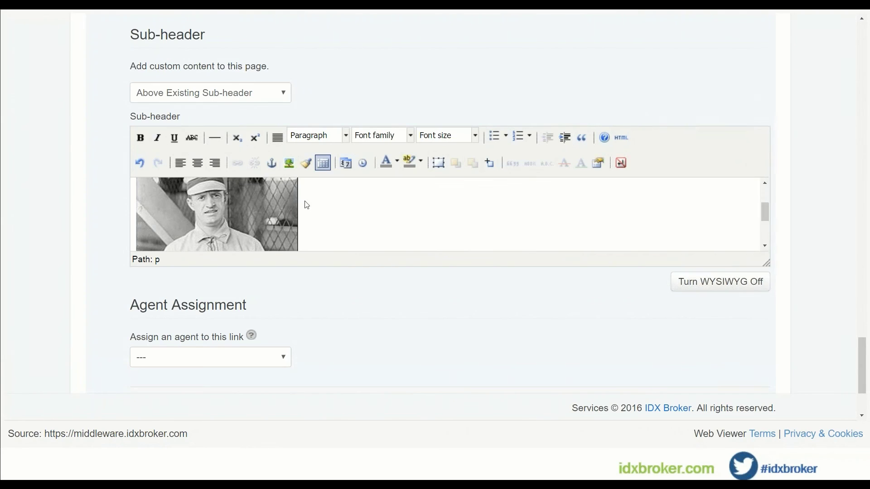
left_click_drag(766, 264, 628, 263)
scroll(255, 198, "up", 1)
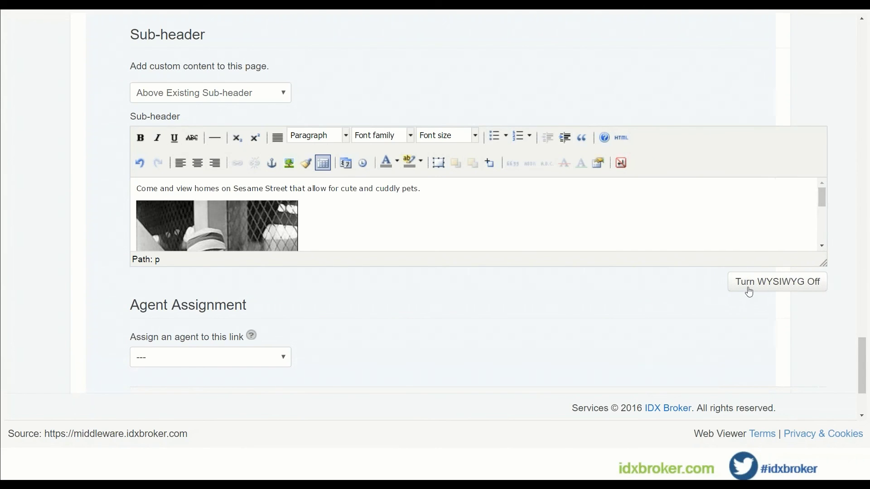
left_click_drag(748, 292, 636, 302)
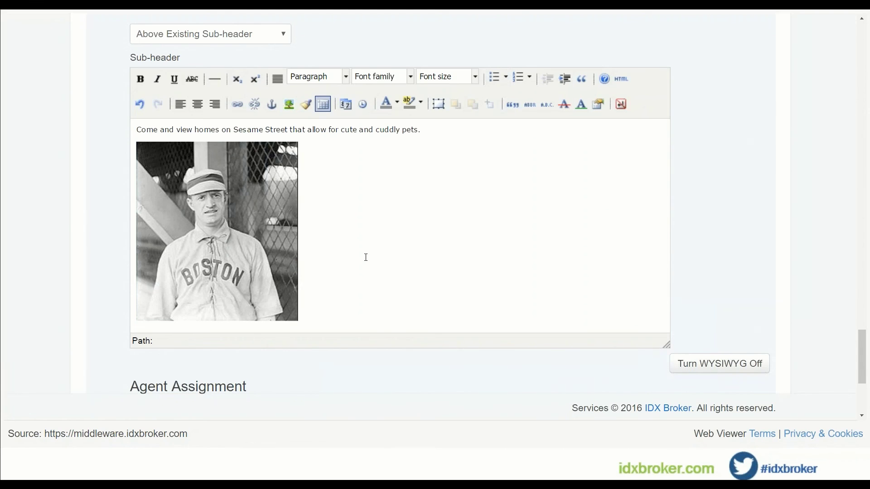
Step: Check the agent choices, leave the link without an assigned agent, and save it, returning to link management
scroll(369, 254, "down", 4)
left_click(228, 262)
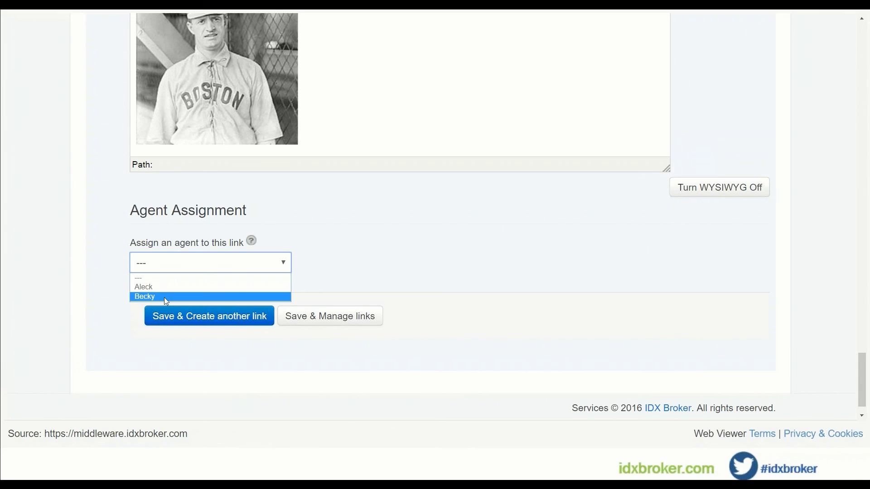
left_click(155, 279)
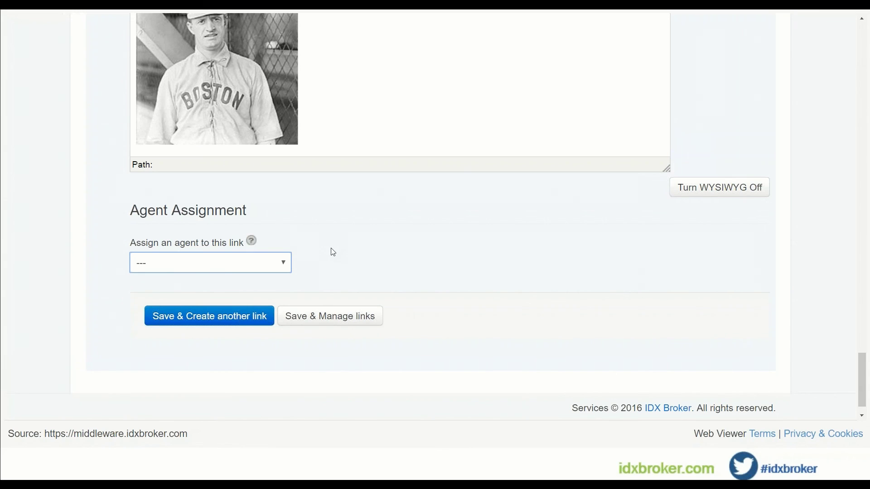
scroll(338, 253, "up", 1)
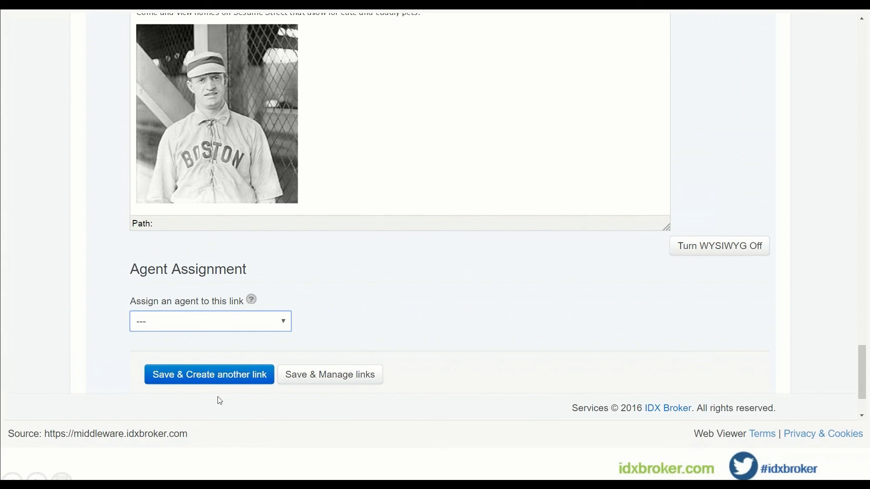
left_click(315, 374)
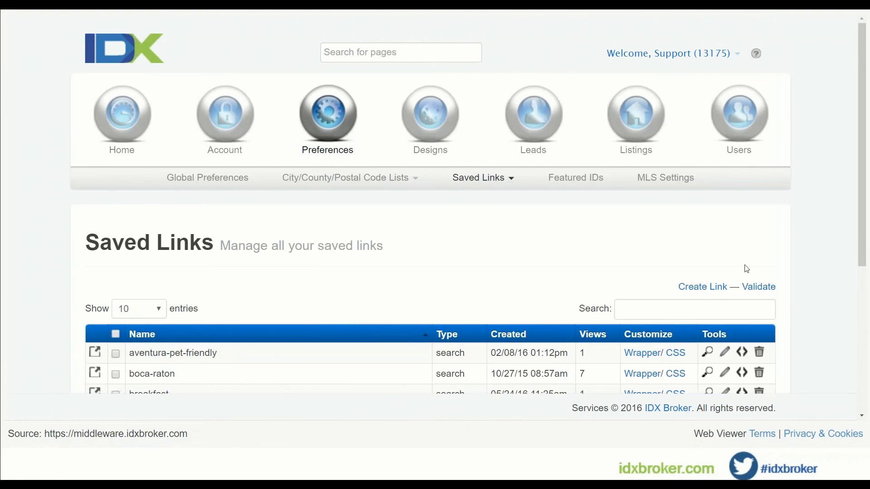
Step: Open the live page of the pet-friendly-homes saved link and review its sub-header and listing results
scroll(778, 286, "down", 5)
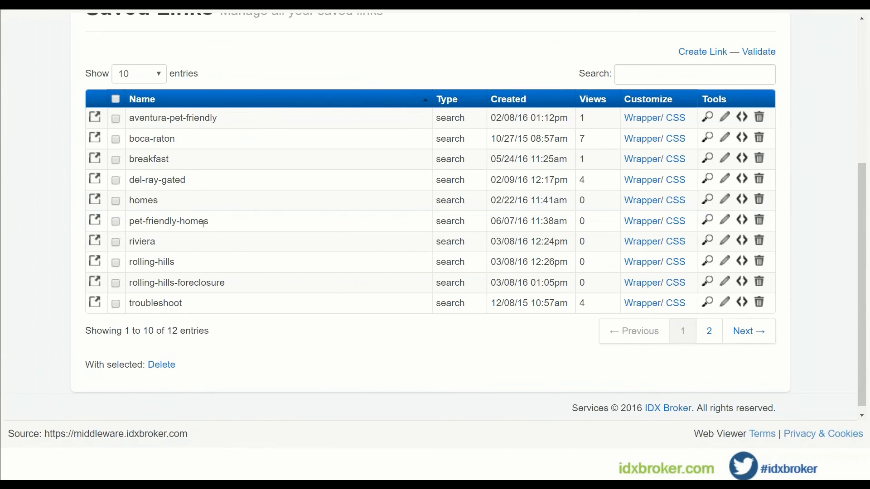
left_click(707, 220)
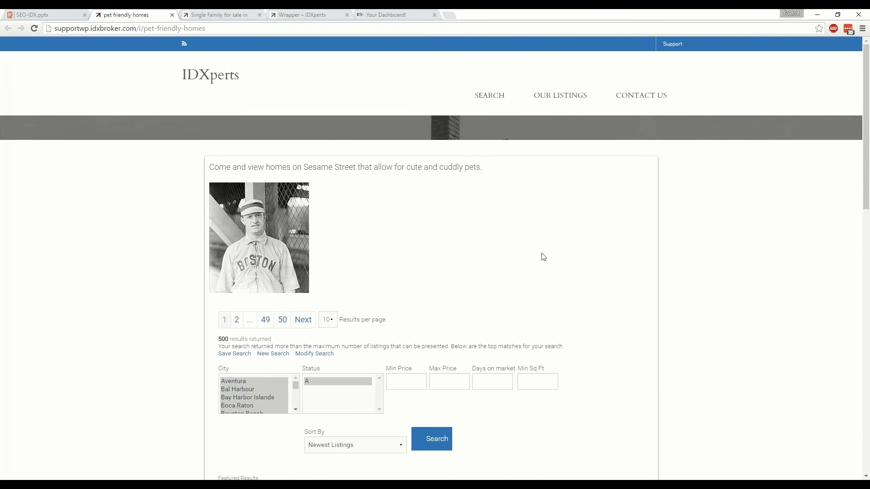
scroll(544, 256, "down", 8)
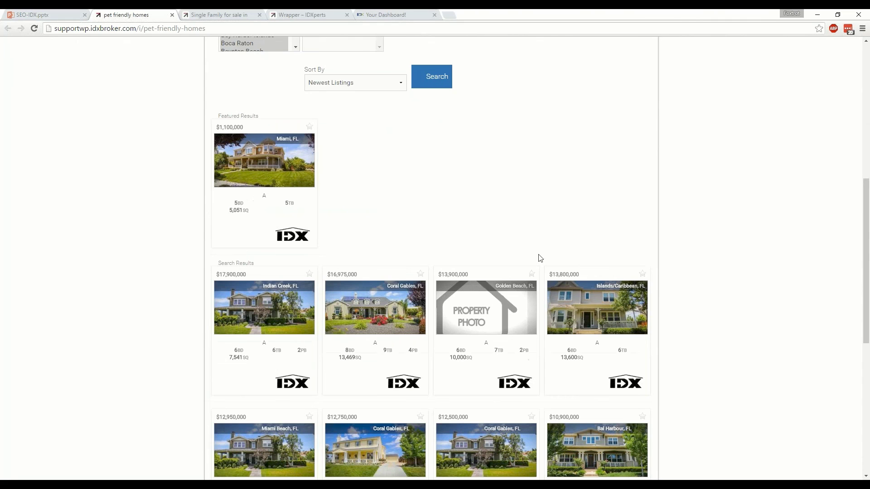
Step: Look through the remaining listings on the pet-friendly-homes page, including the featured result and the search filters
scroll(540, 257, "down", 4)
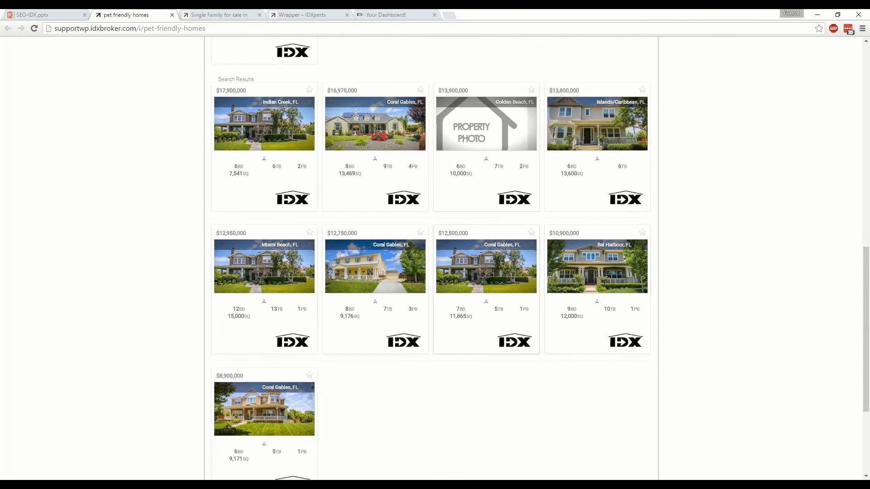
scroll(455, 412, "down", 3)
scroll(430, 386, "up", 3)
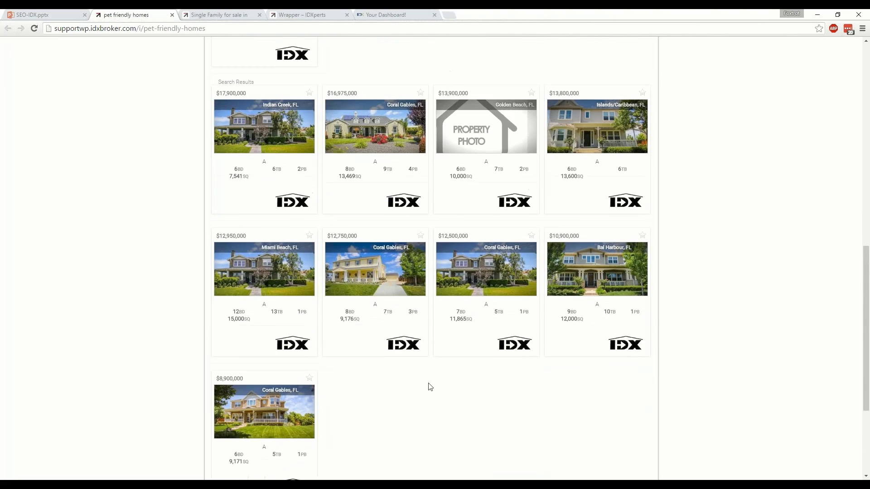
scroll(427, 388, "up", 7)
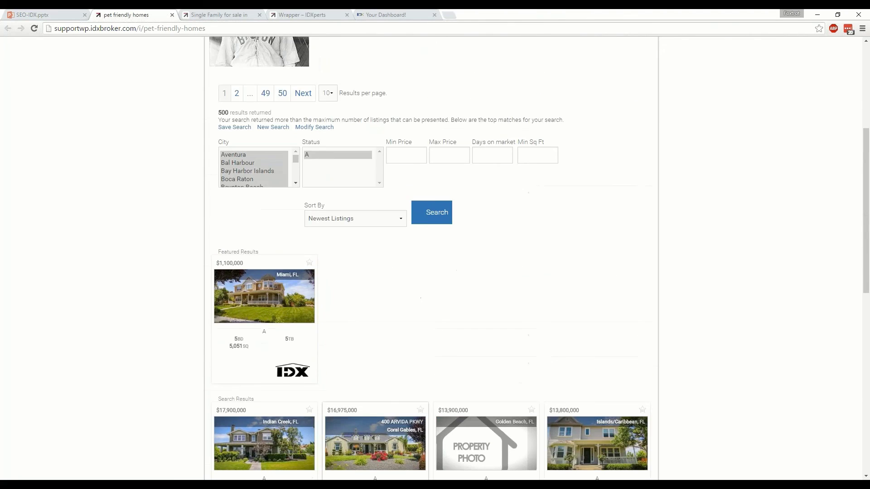
scroll(524, 390, "up", 3)
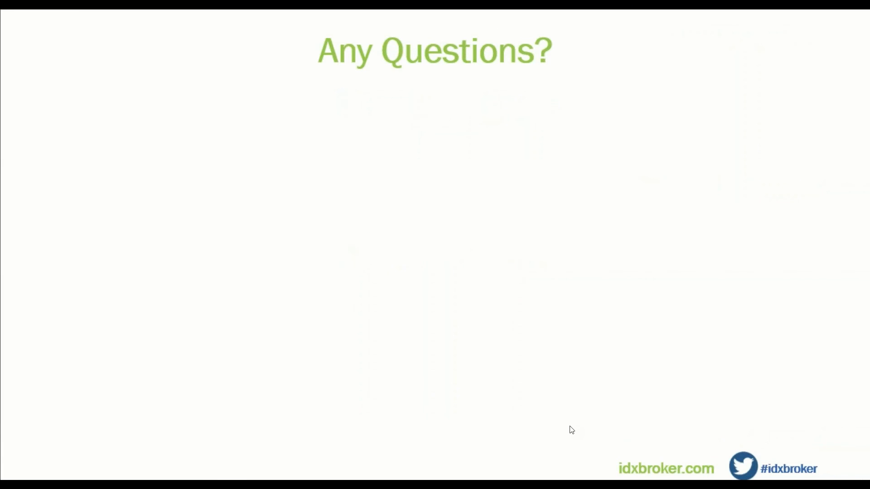
Step: Advance through the closing slides of the SEO-IDX presentation and exit the slide show
left_click(538, 418)
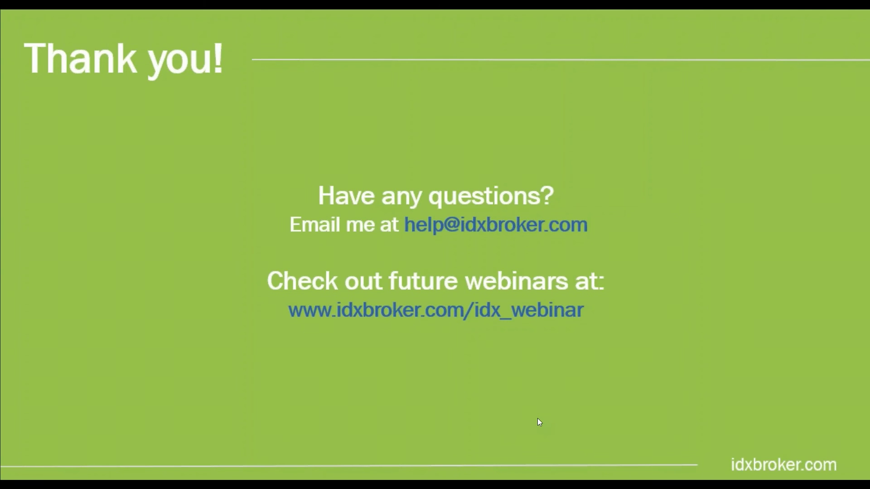
left_click(592, 447)
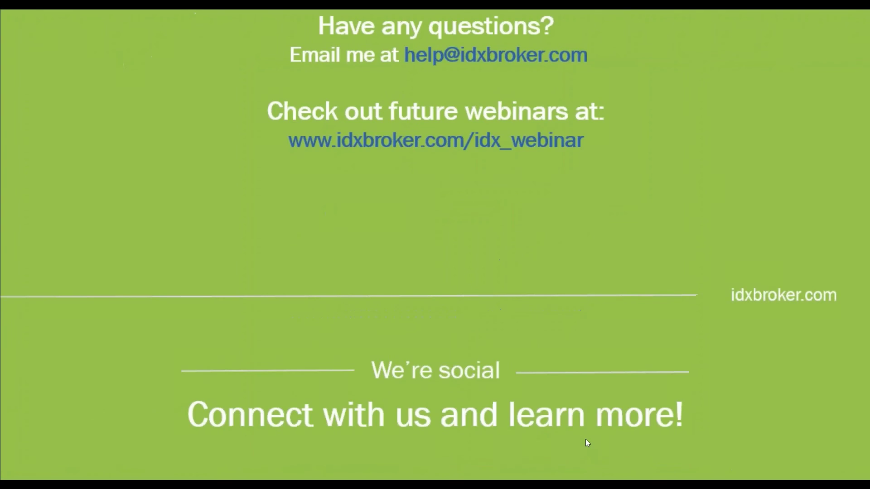
left_click(650, 430)
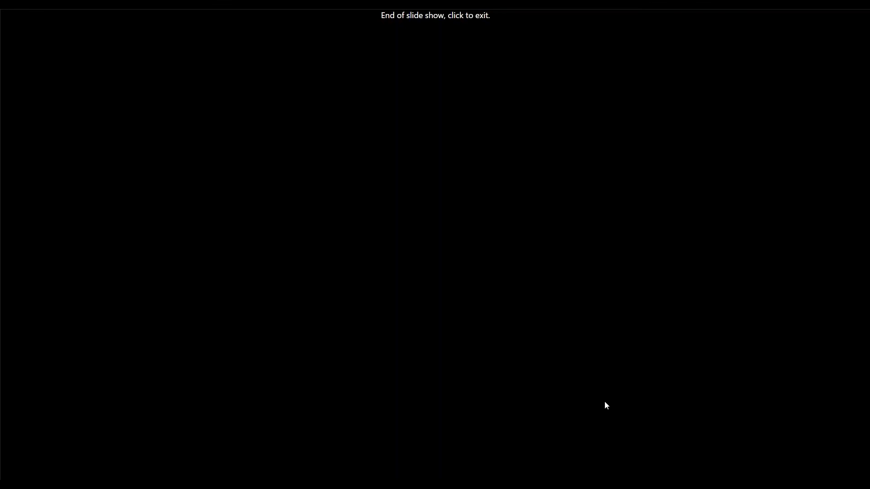
left_click(604, 402)
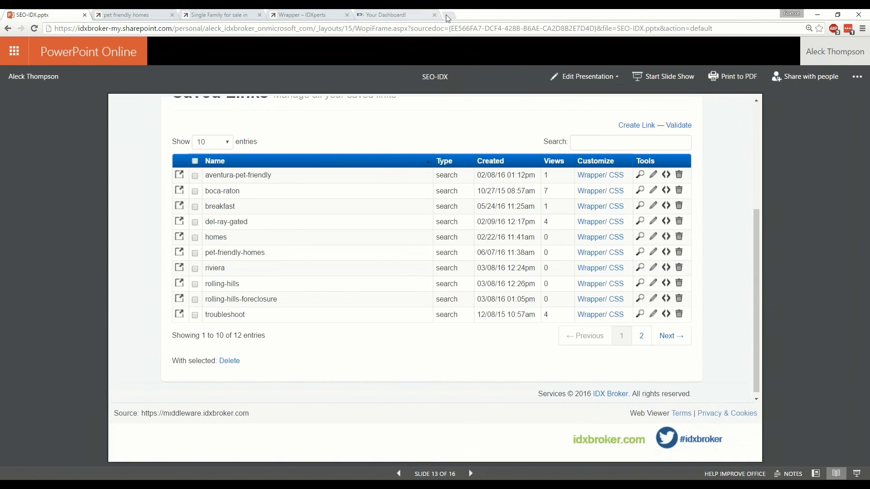
Step: Open idxbroker.com in a new browser tab and go to its Find a Developer page
left_click(449, 15)
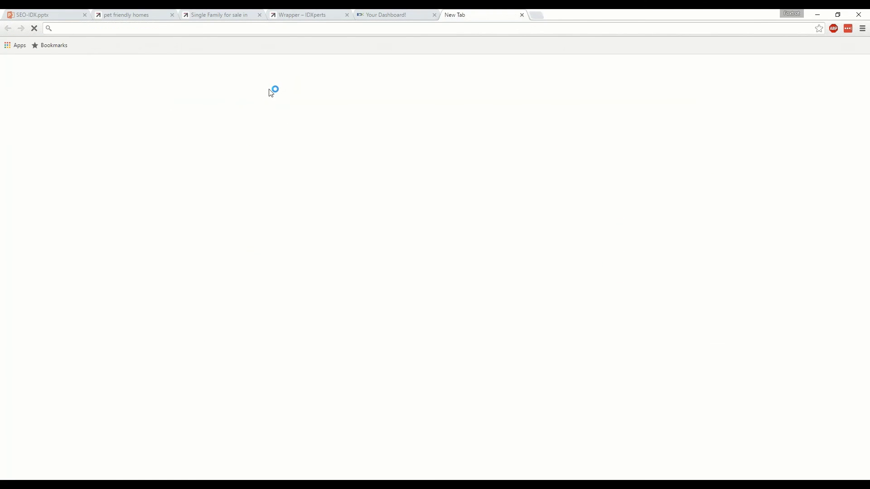
type("idxbroker.com")
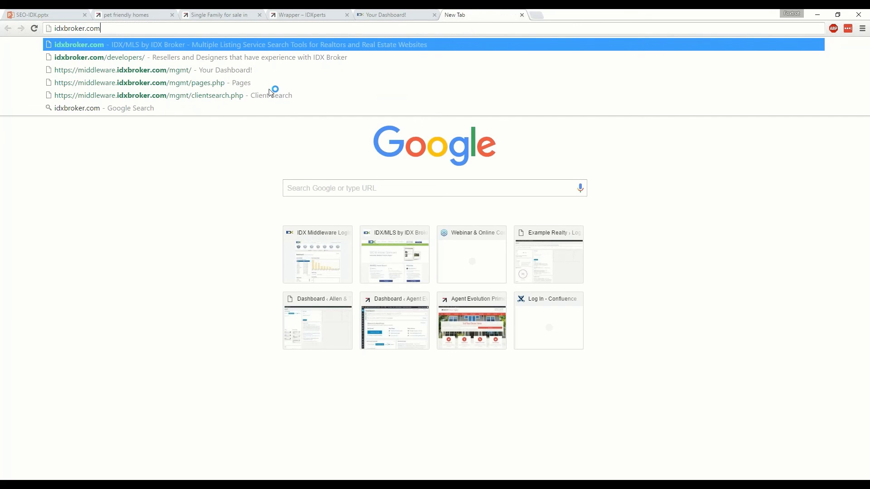
key("Return")
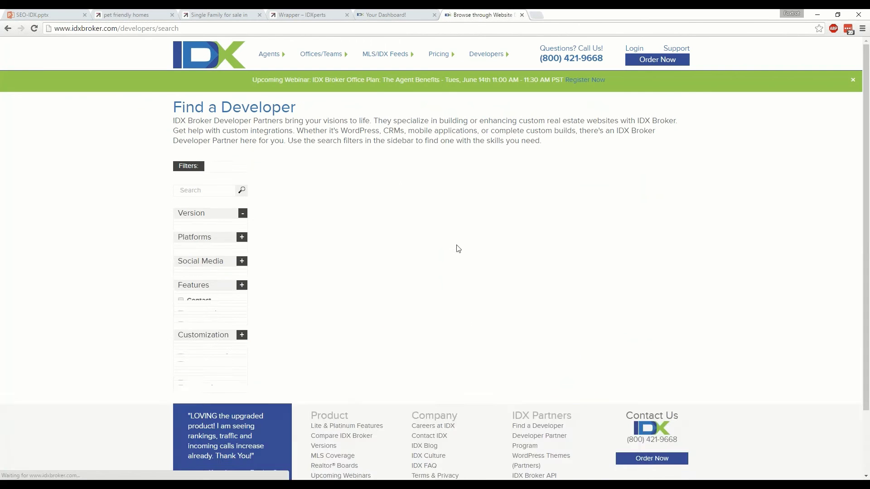
Step: Check the Social Media and Platforms filter groups of the developer directory, collapsing each one again
scroll(713, 244, "down", 1)
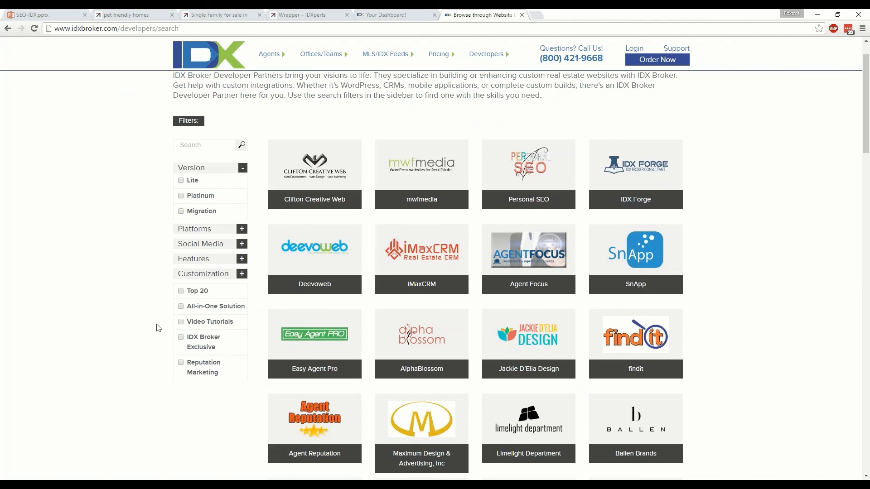
left_click(208, 244)
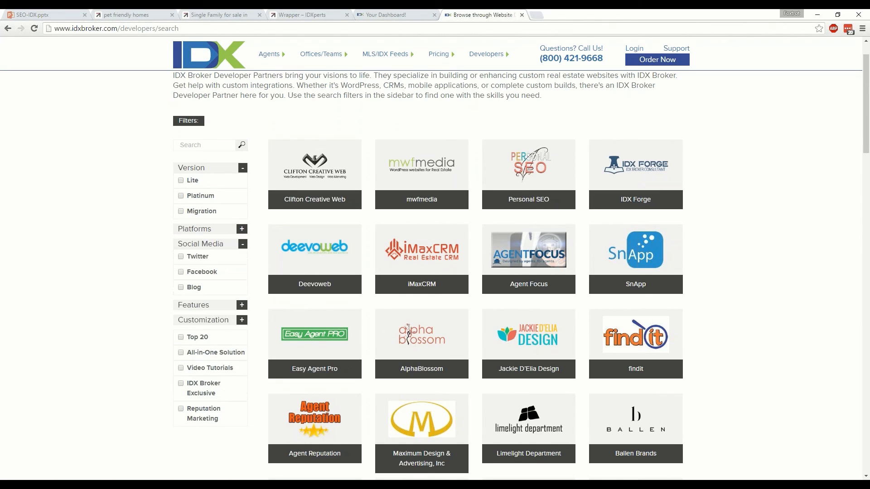
left_click(212, 245)
left_click(205, 232)
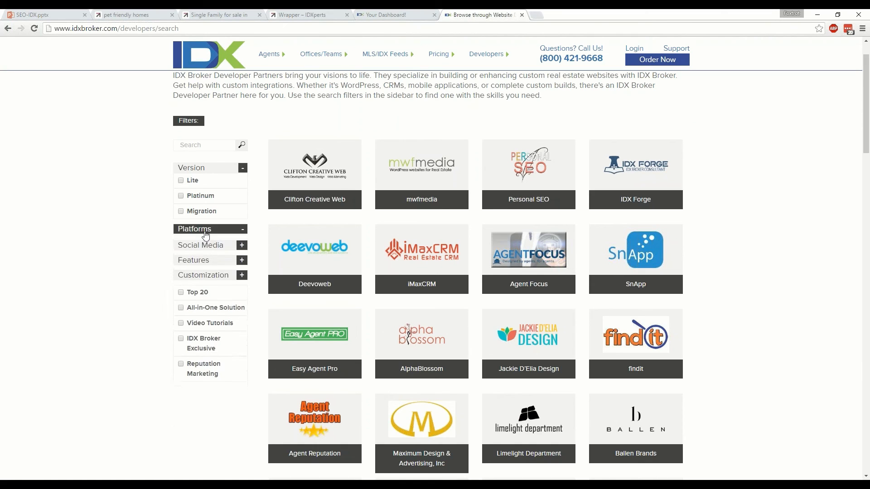
left_click(204, 229)
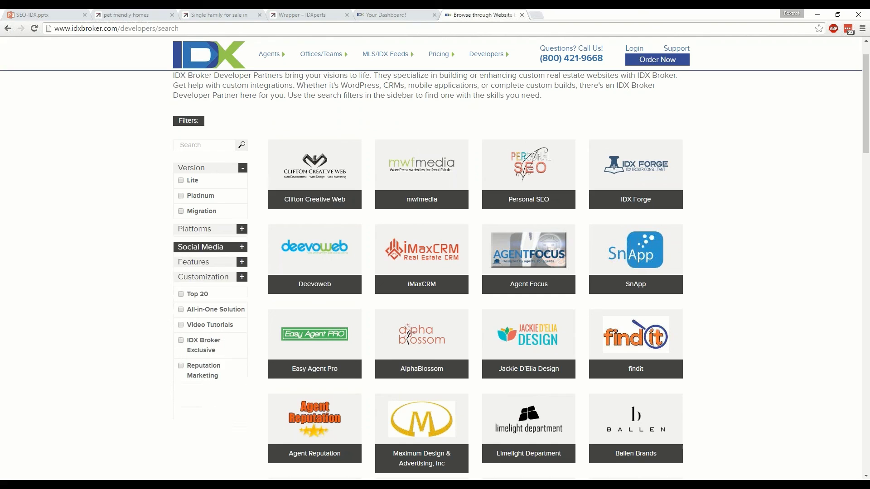